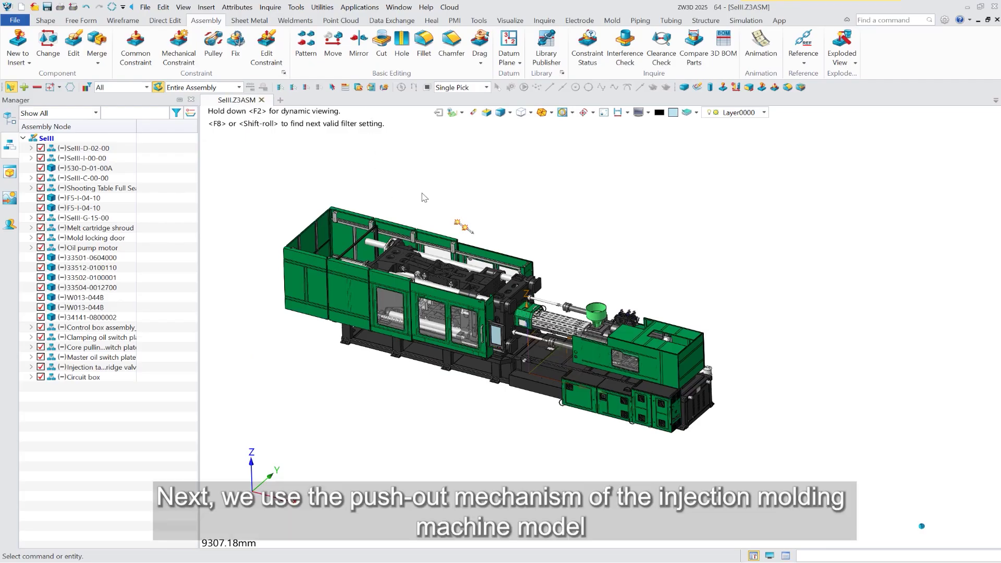
- Open sub-assembly SellI-C-00-00 in its own window and enter its Animation environment
right_click(88, 178)
left_click(107, 488)
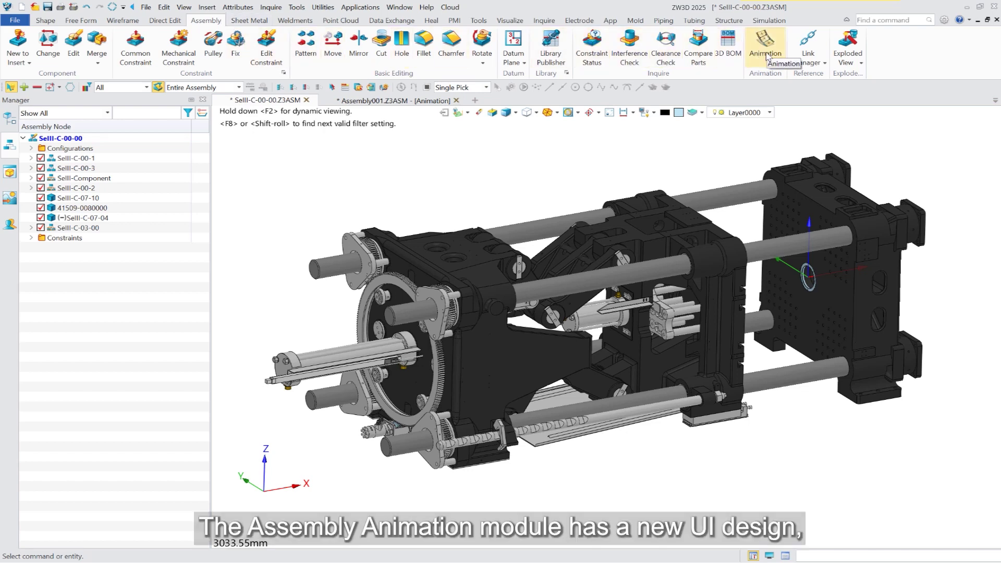
left_click(767, 54)
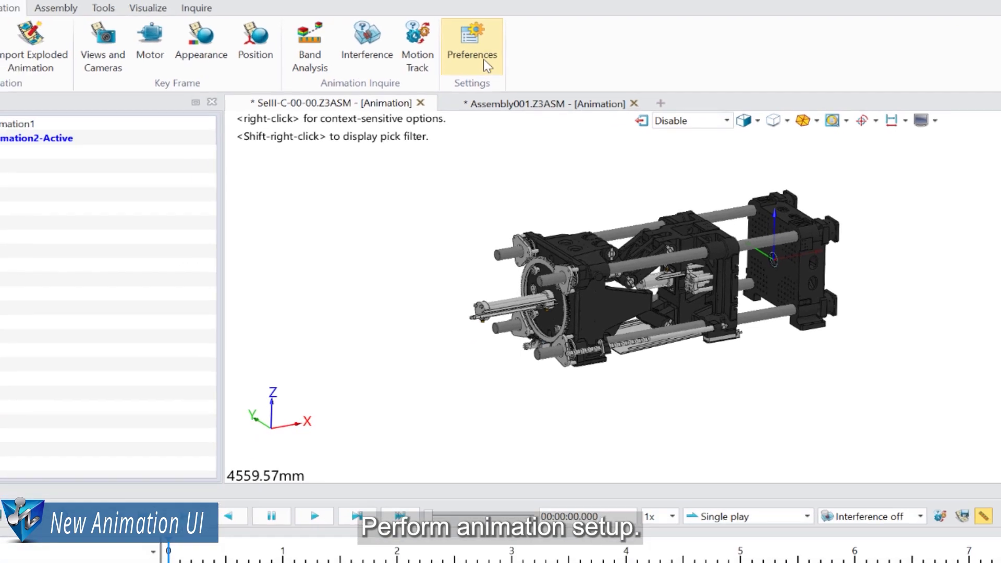
- Set the animation ending time to 30 seconds
left_click(487, 66)
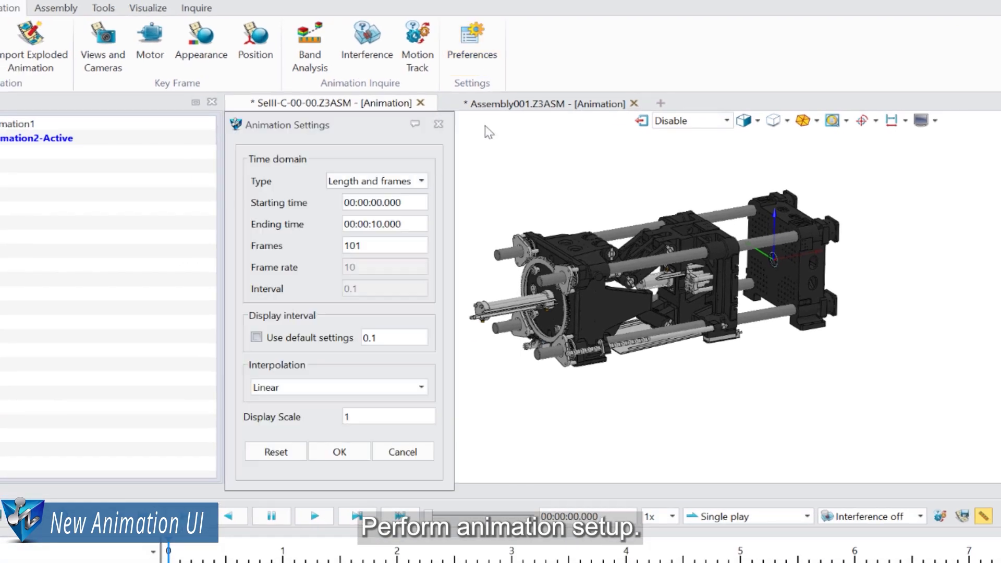
left_click_drag(408, 224, 224, 203)
type("30")
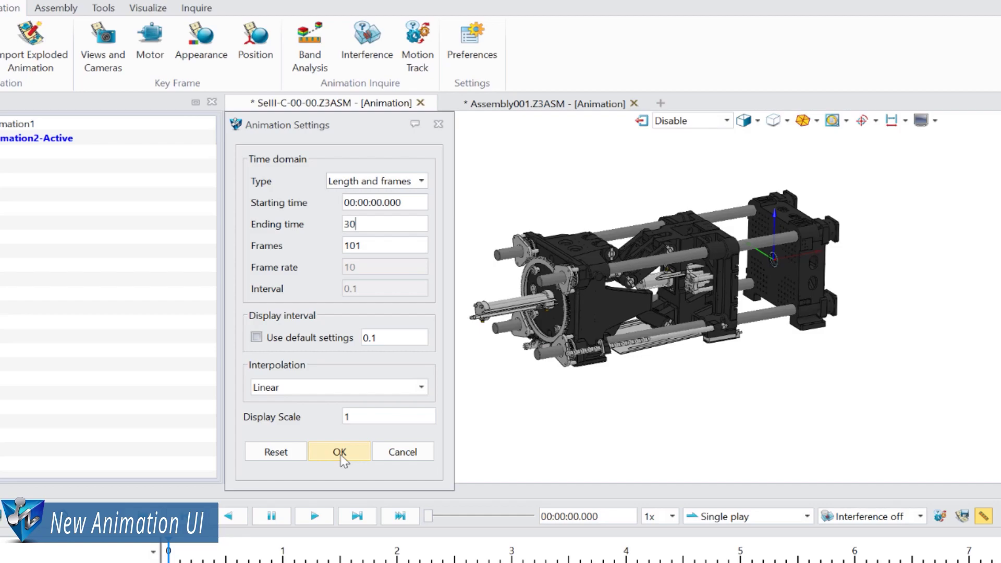
left_click(340, 453)
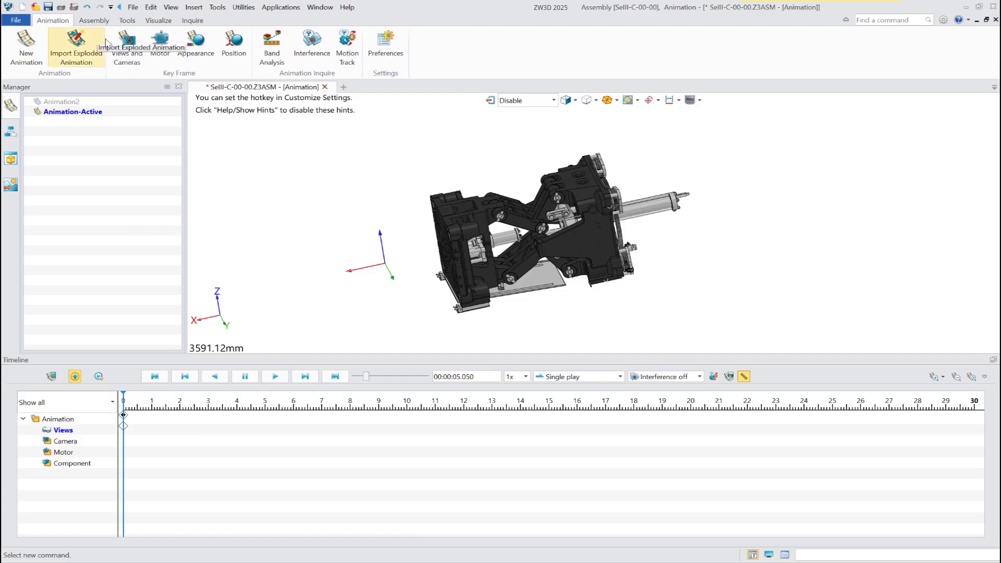
- Add a view keyframe rotating the model from 0 to 5 seconds
left_click(127, 47)
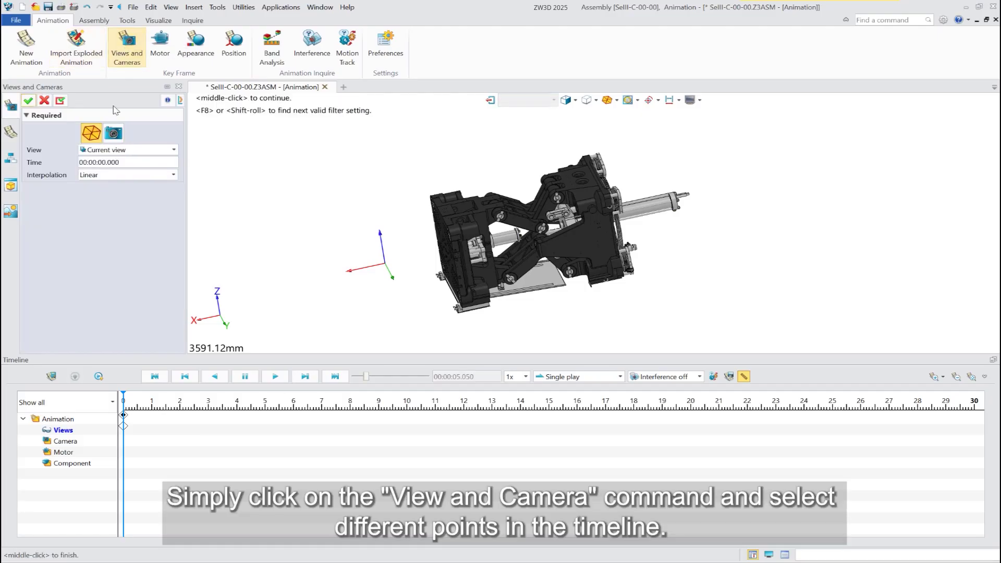
left_click(29, 102)
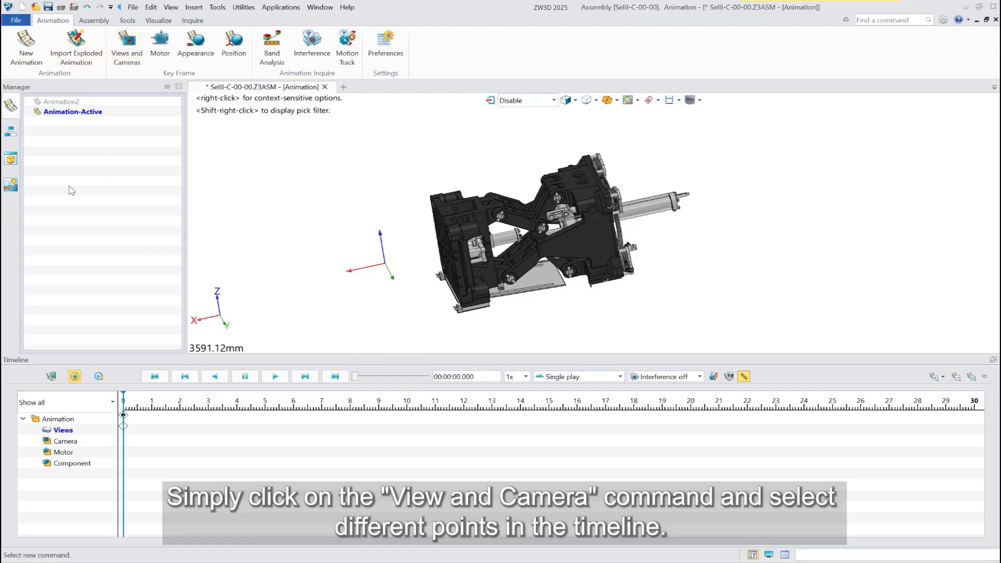
left_click(266, 401)
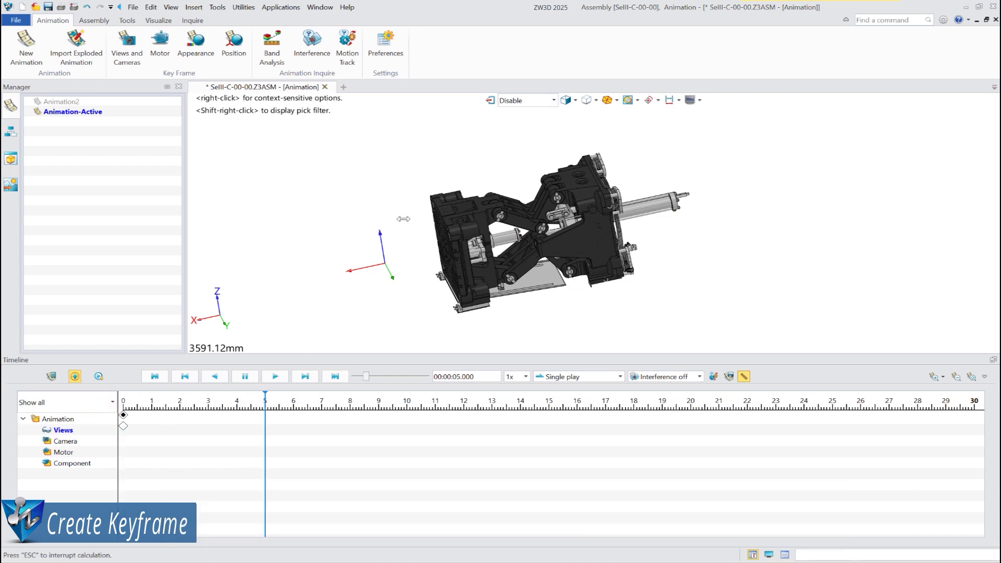
mouse_move(334, 244)
middle_mouse_down()
mouse_move(740, 170)
mouse_move(736, 193)
middle_mouse_up()
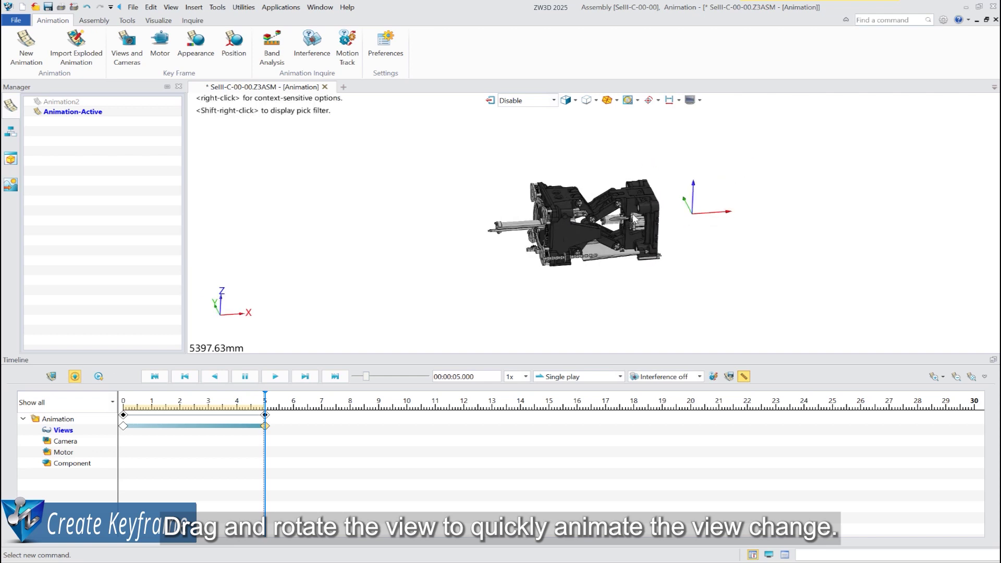
mouse_move(266, 401)
left_mouse_down()
mouse_move(115, 402)
mouse_move(265, 395)
left_mouse_up()
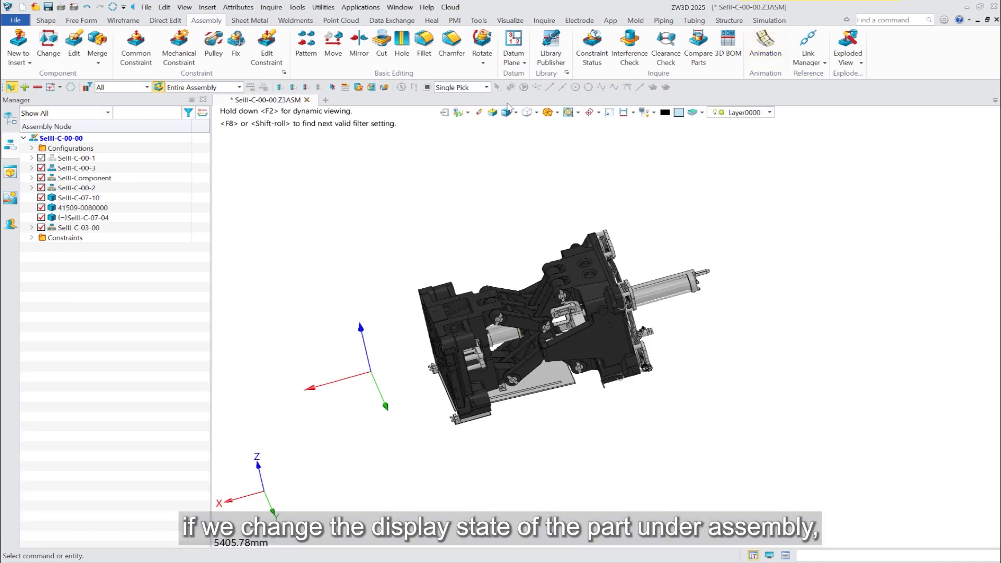
- Unblank SellI-C-00-1 to show the rods and end plate, then return to Animation at 0 s
right_click(81, 163)
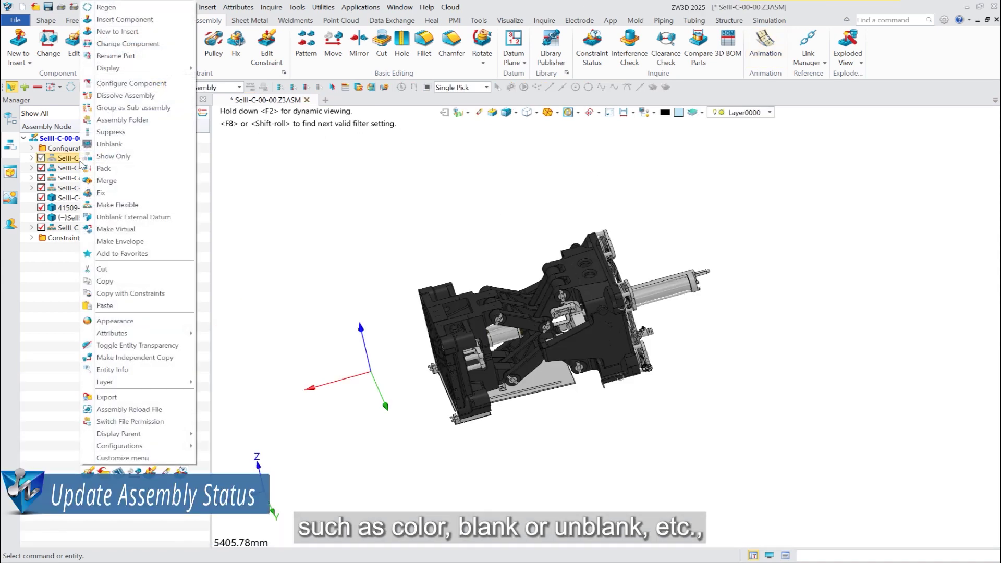
left_click(116, 149)
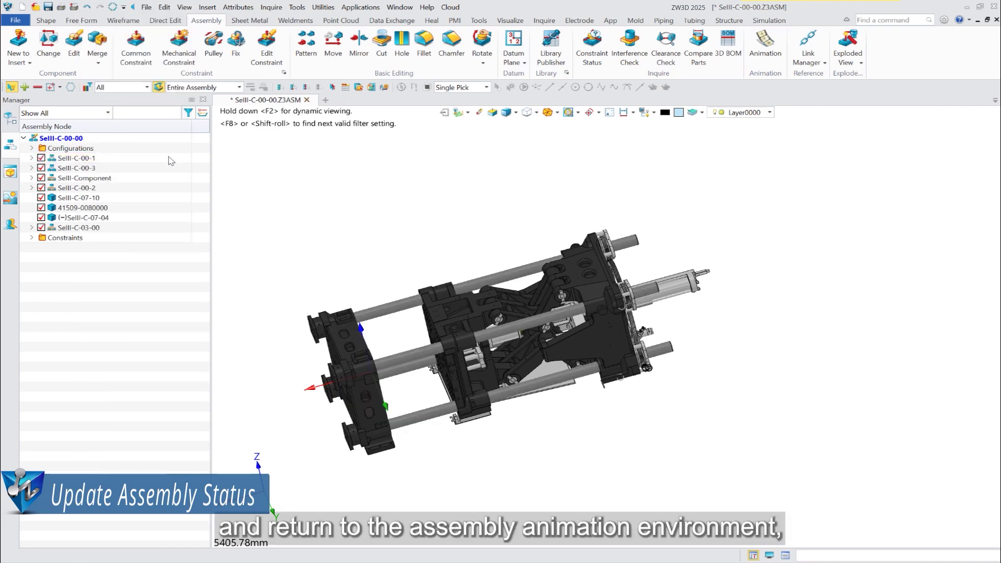
scroll(367, 245, "down", 1)
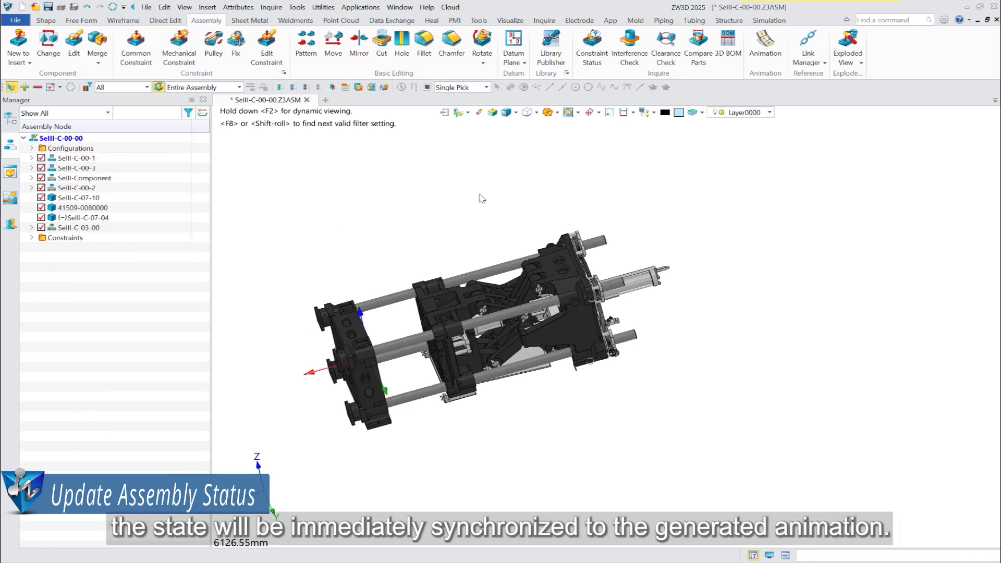
left_click(767, 43)
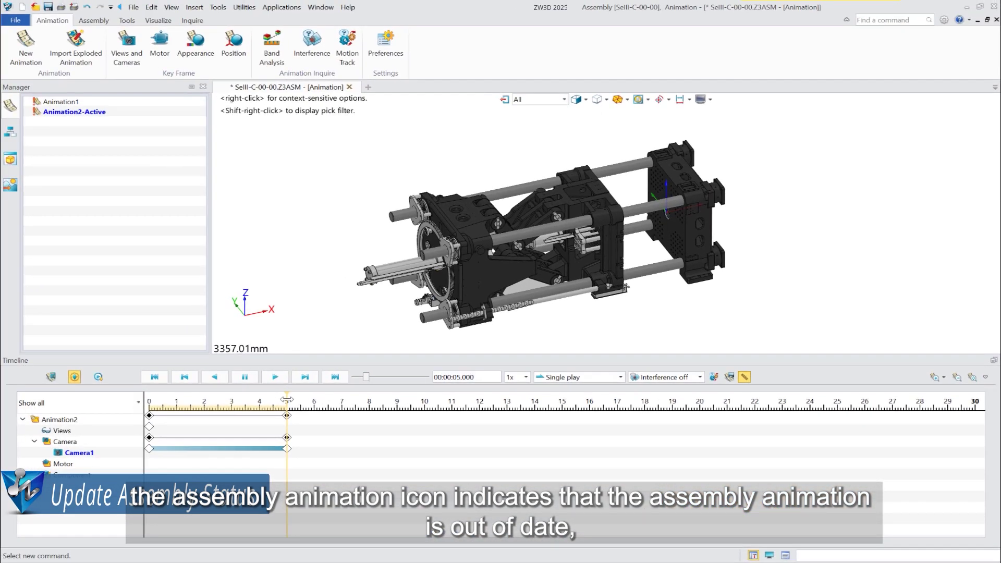
left_click_drag(287, 400, 127, 404)
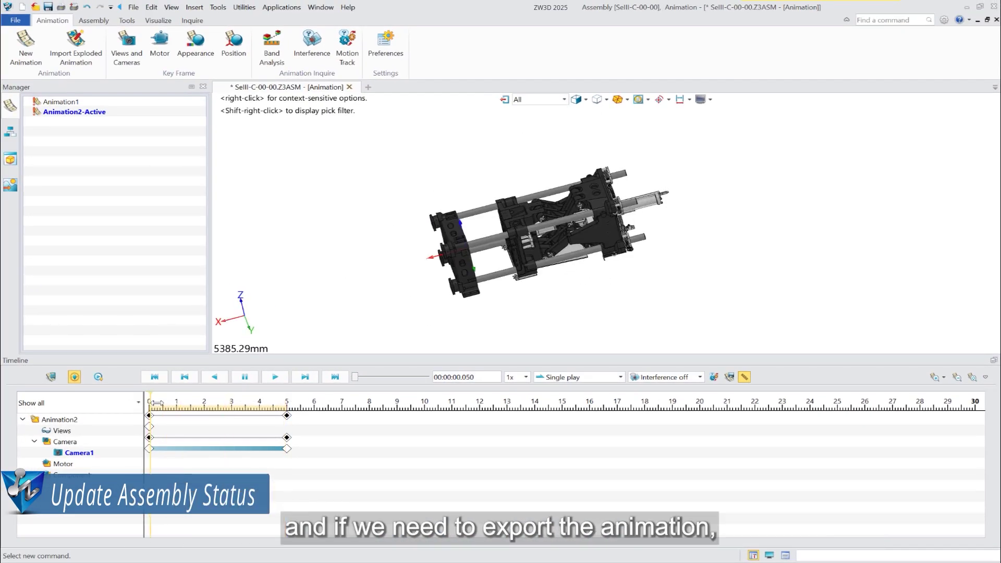
- Key SellI-C-00-3_1 at 5 s with its Distance 9 offset set to -2150 mm
left_click(276, 378)
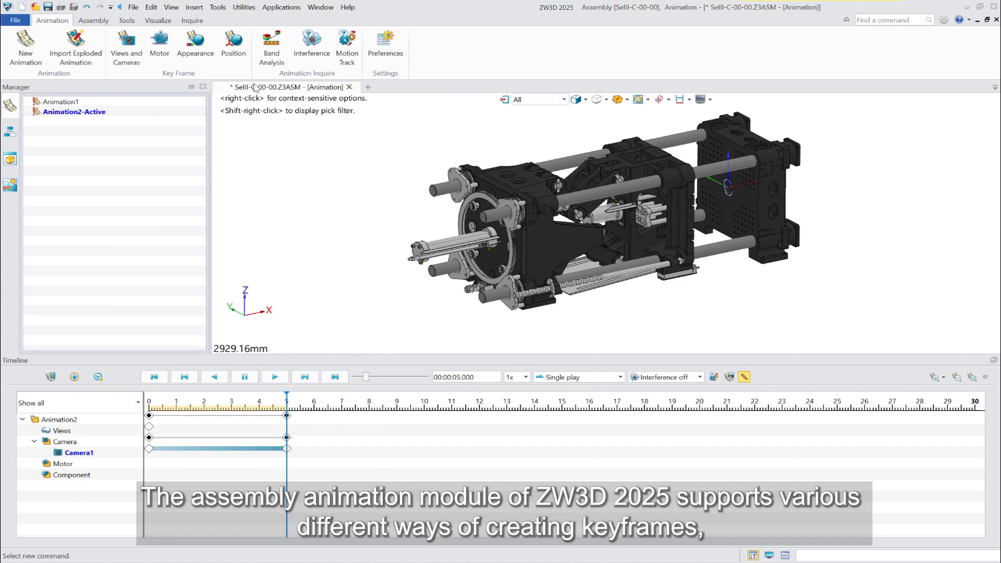
left_click(227, 46)
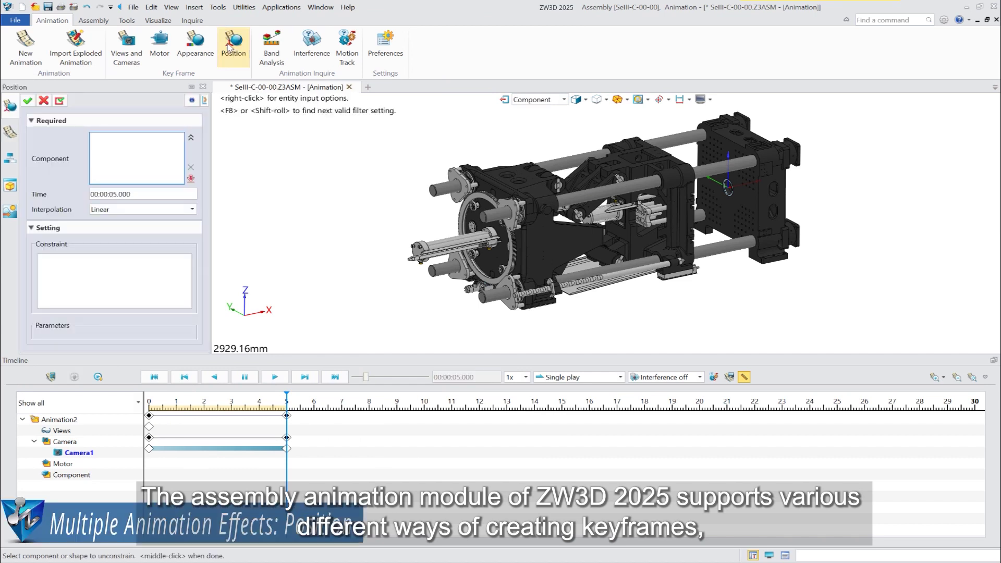
left_click(477, 177)
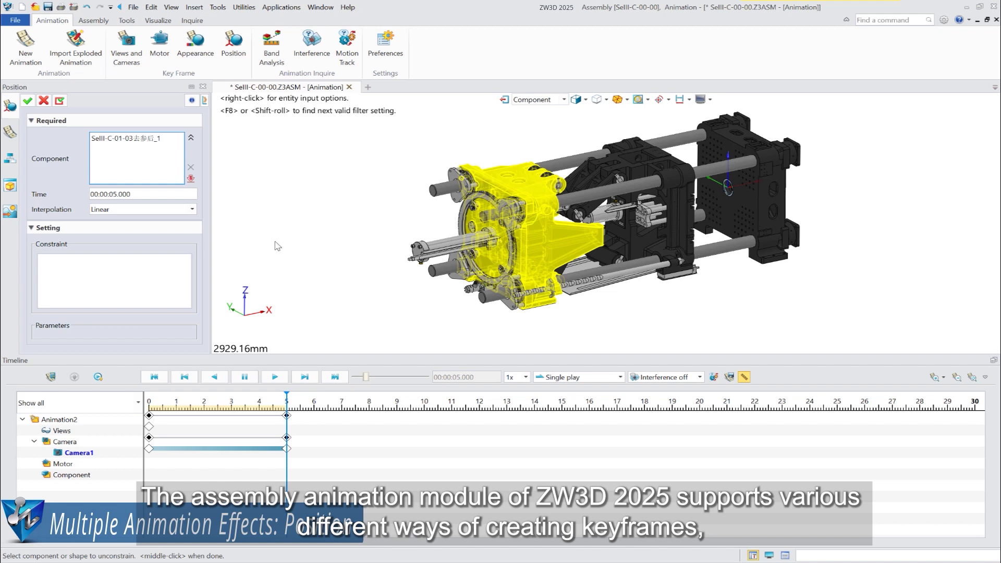
middle_click(294, 236)
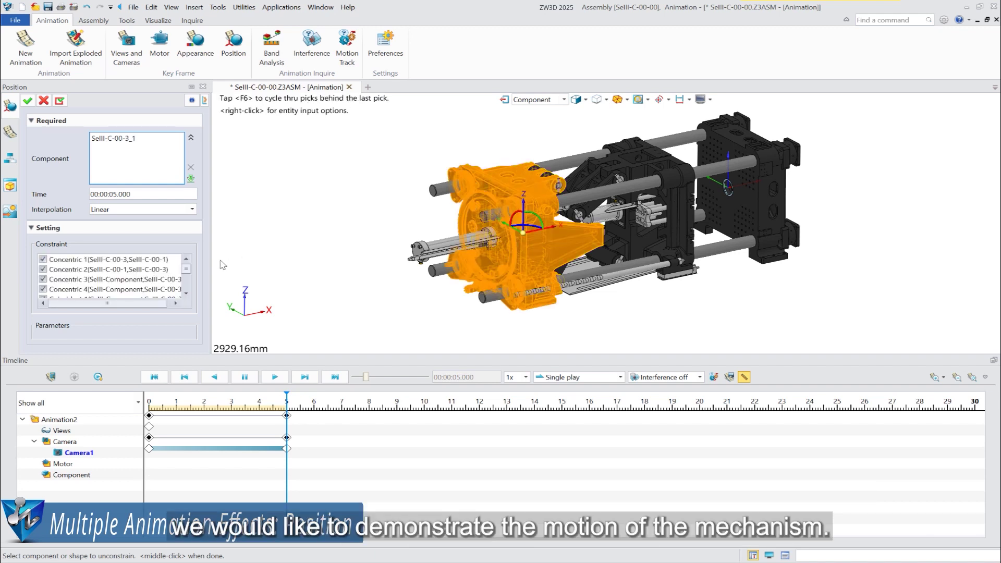
left_click_drag(187, 275, 185, 294)
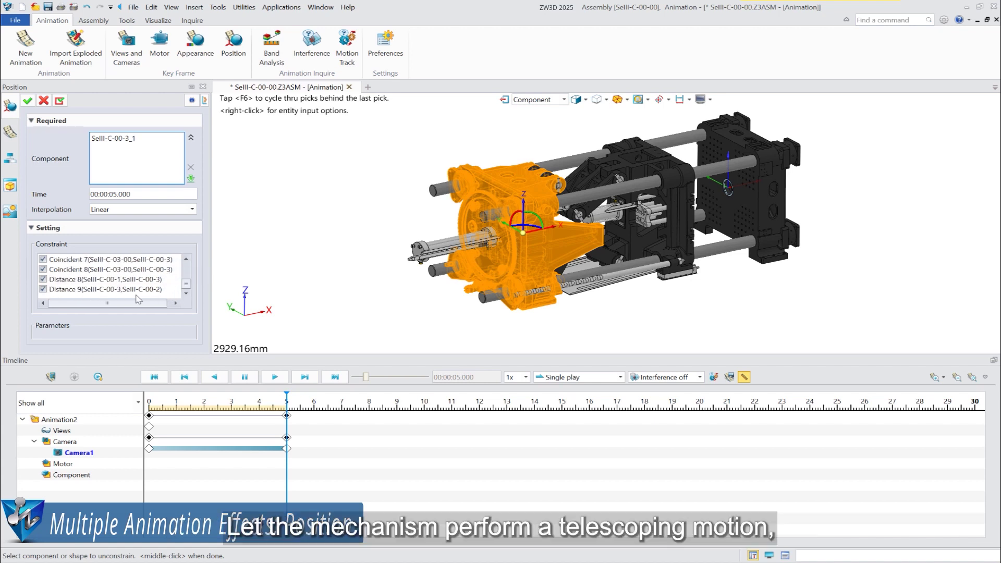
middle_click(273, 289)
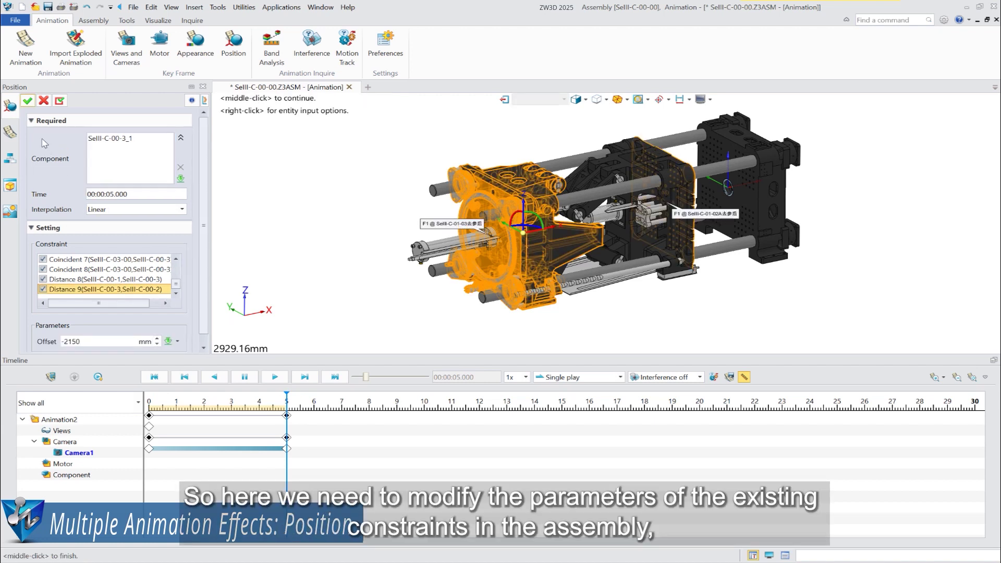
left_click(27, 100)
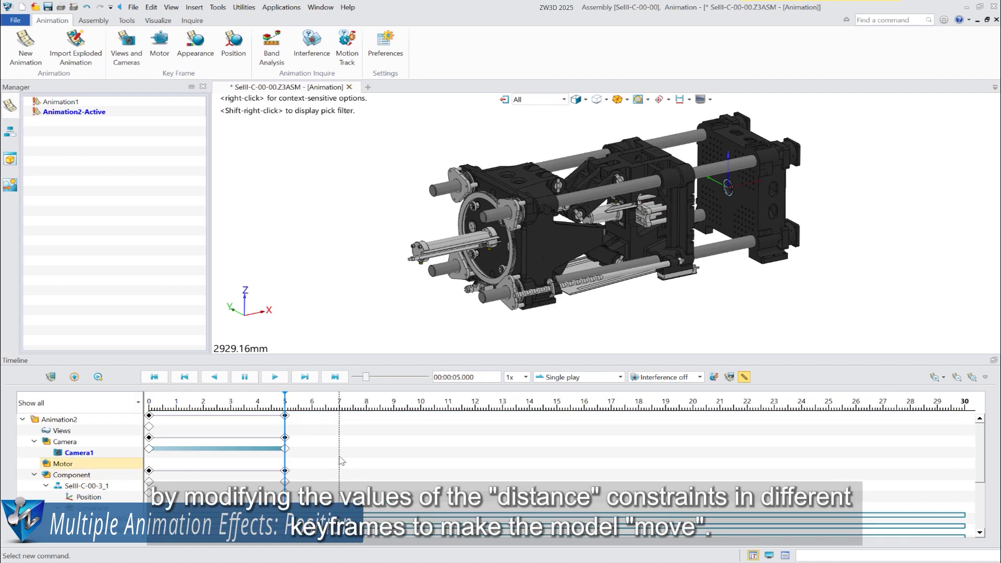
scroll(338, 459, "down", 5)
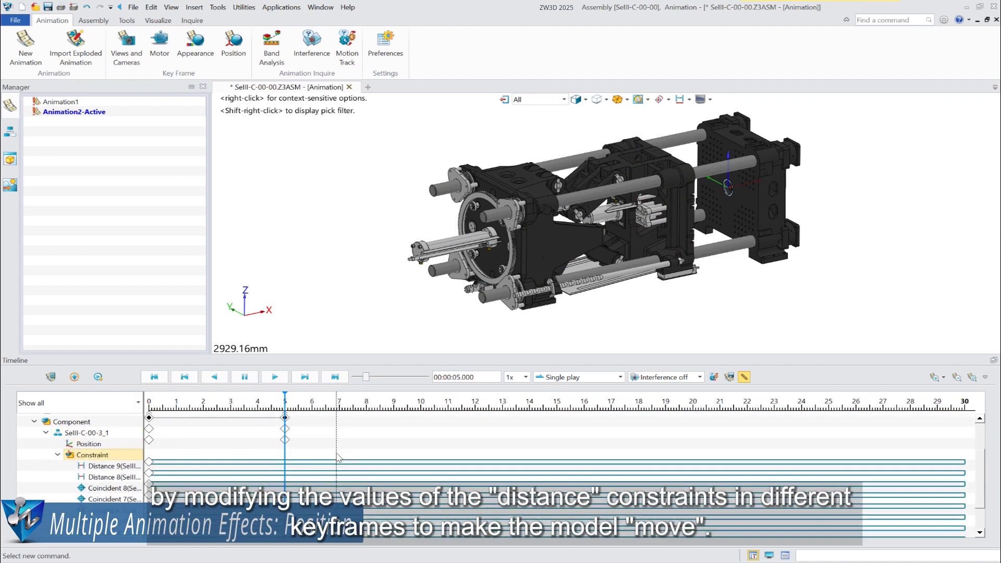
- Add Distance 9 position keyframes for the front component at 8 s and 10 s
left_click(234, 47)
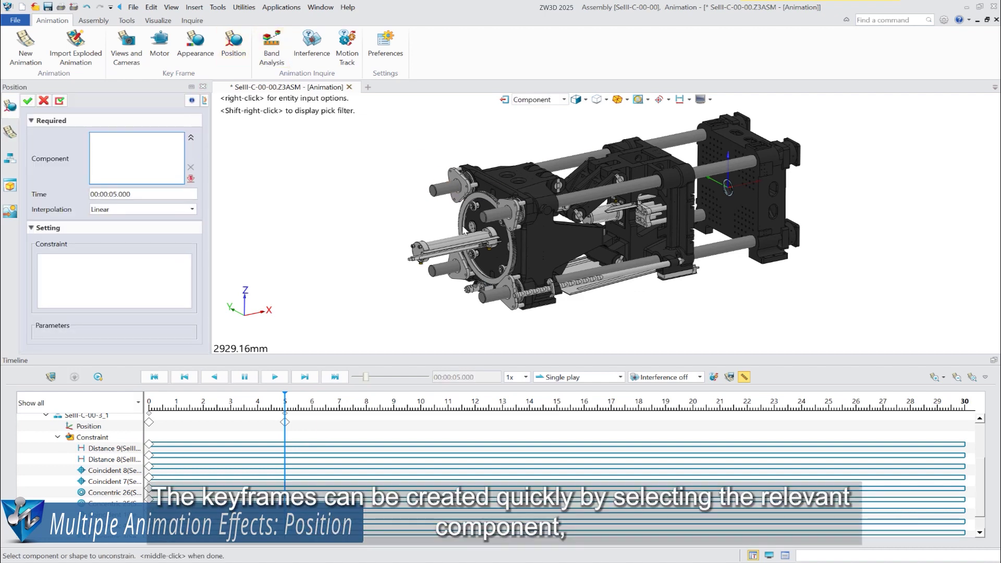
left_click(479, 222)
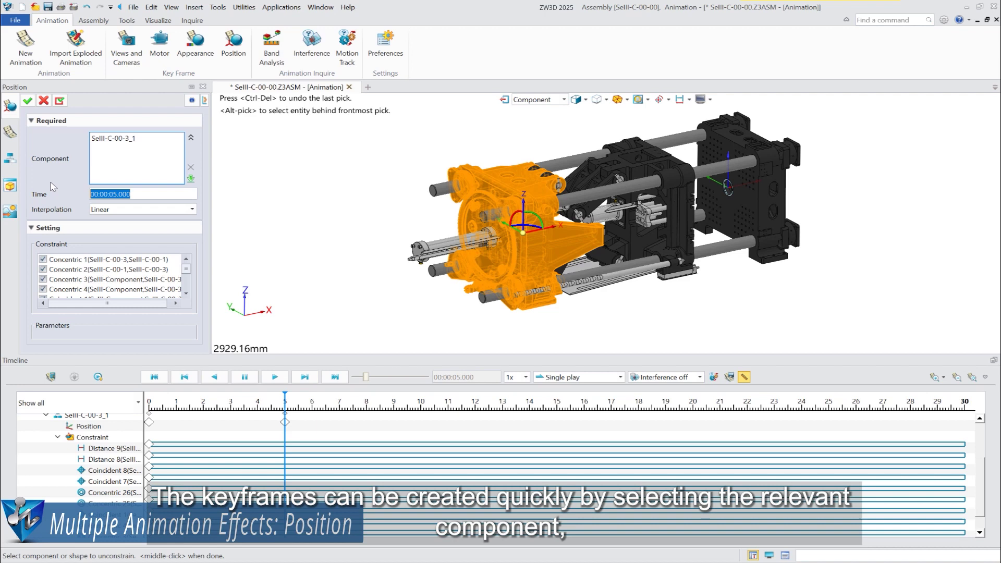
left_click(143, 194)
type("8")
scroll(102, 273, "down", 3)
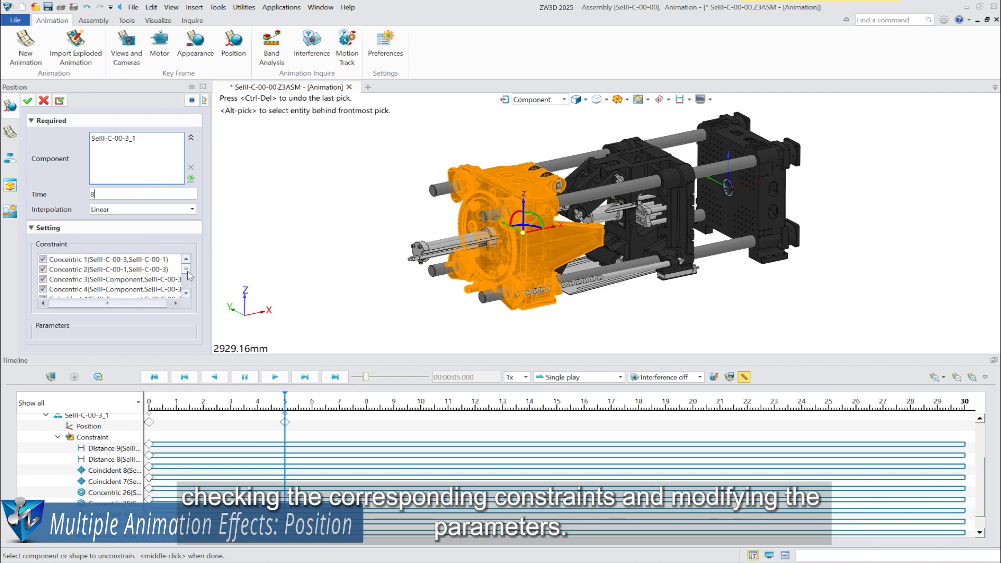
left_click(105, 291)
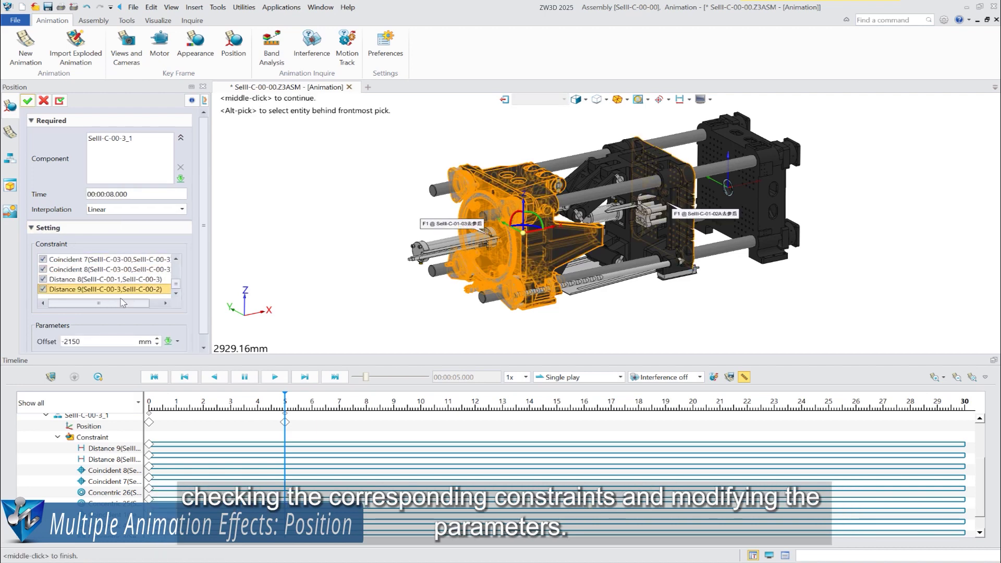
left_click(113, 341)
type("2450")
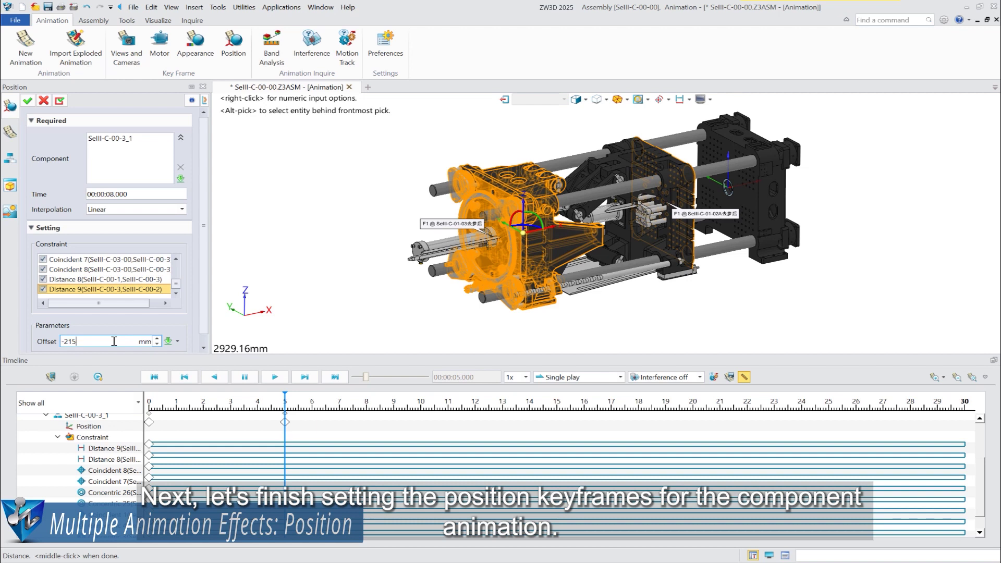
left_click(28, 102)
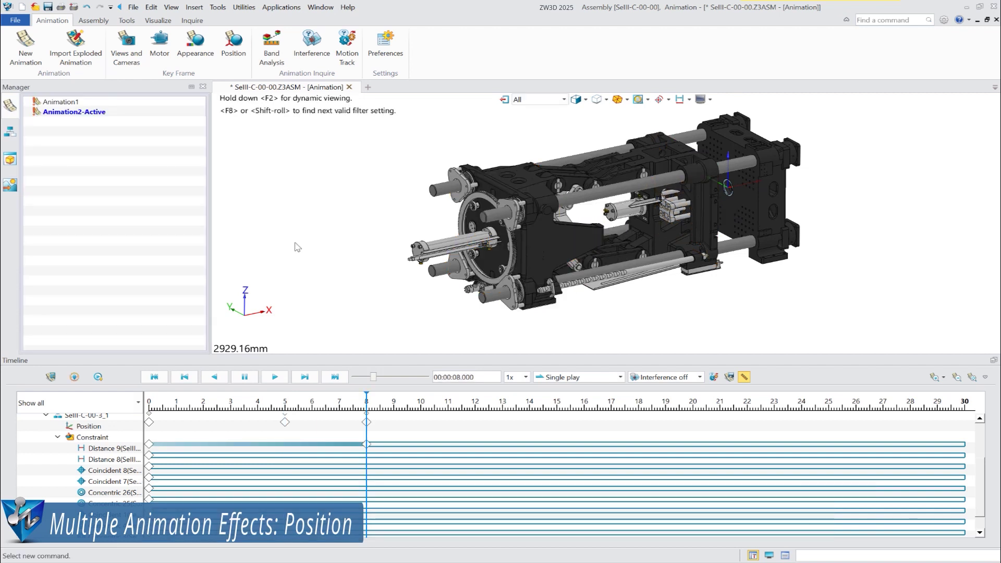
left_click(233, 44)
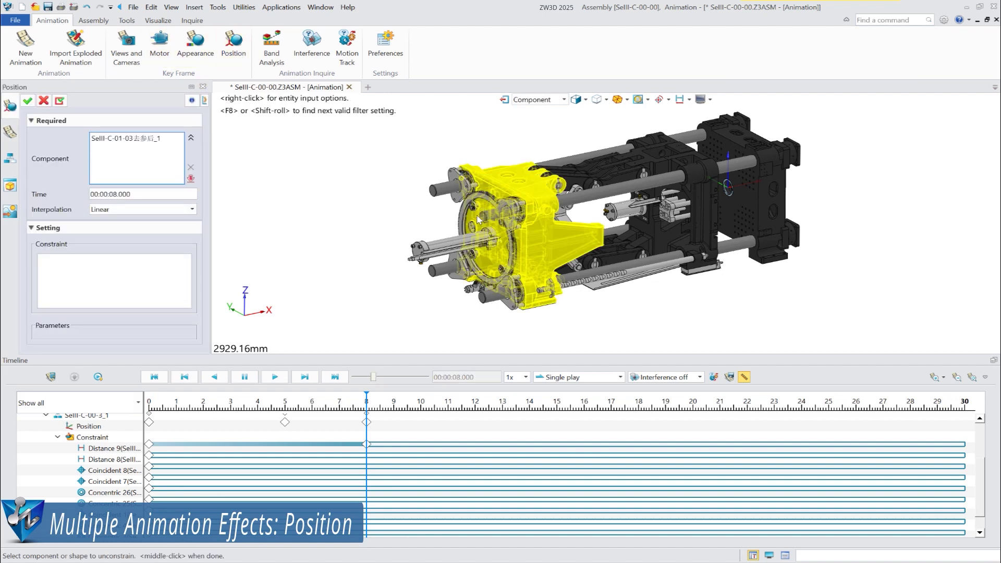
type("10")
left_click(105, 289)
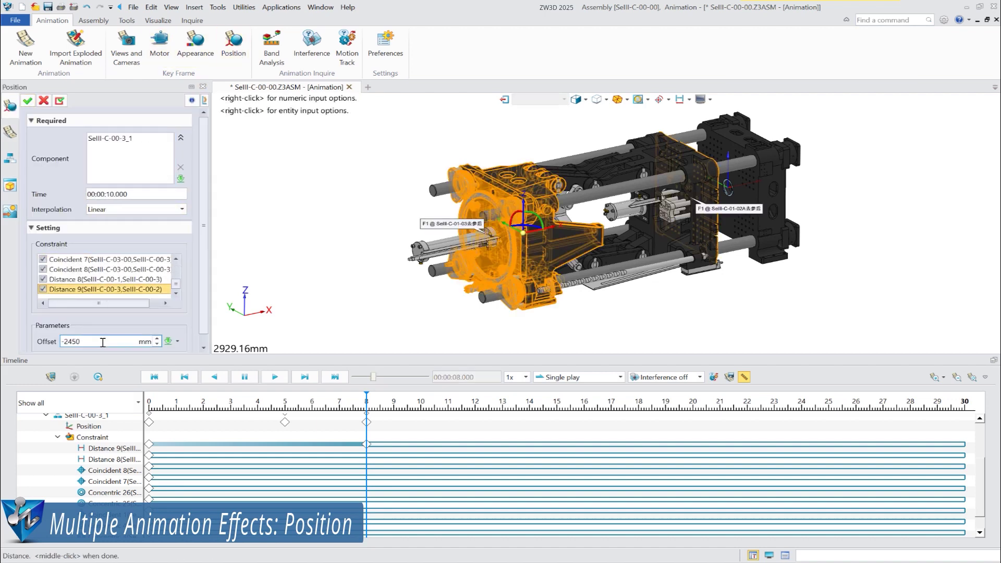
left_click(28, 102)
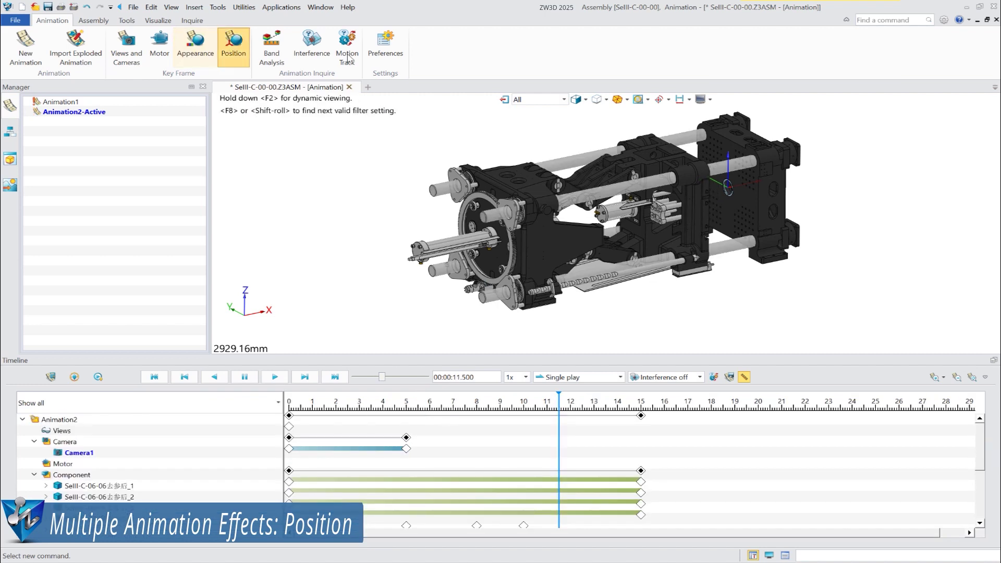
- Add Distance 2 position keyframes for the small inner part at 12.5 s and 13.5 s
left_click(233, 43)
left_click(658, 220)
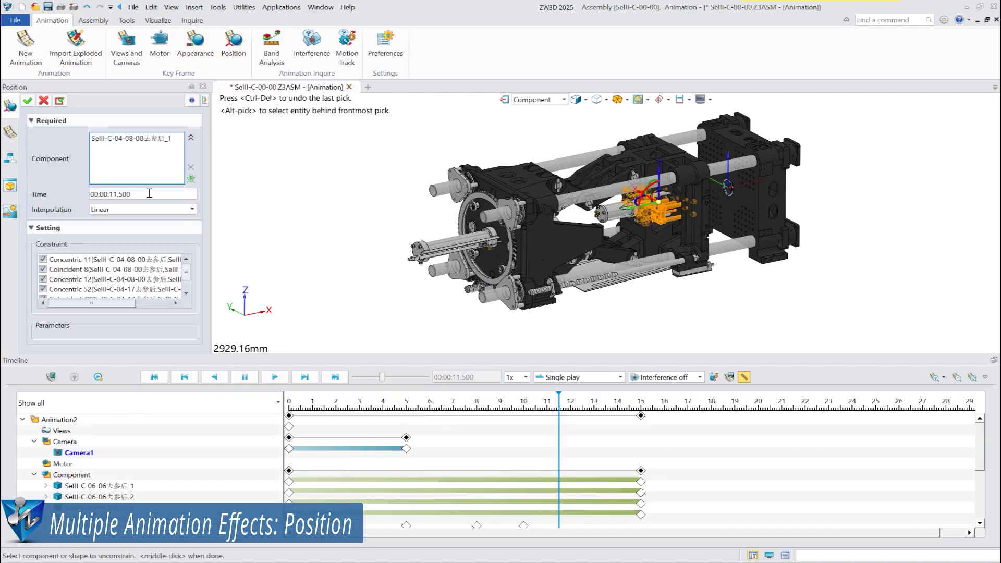
type(".5")
scroll(105, 279, "down", 2)
left_click(105, 289)
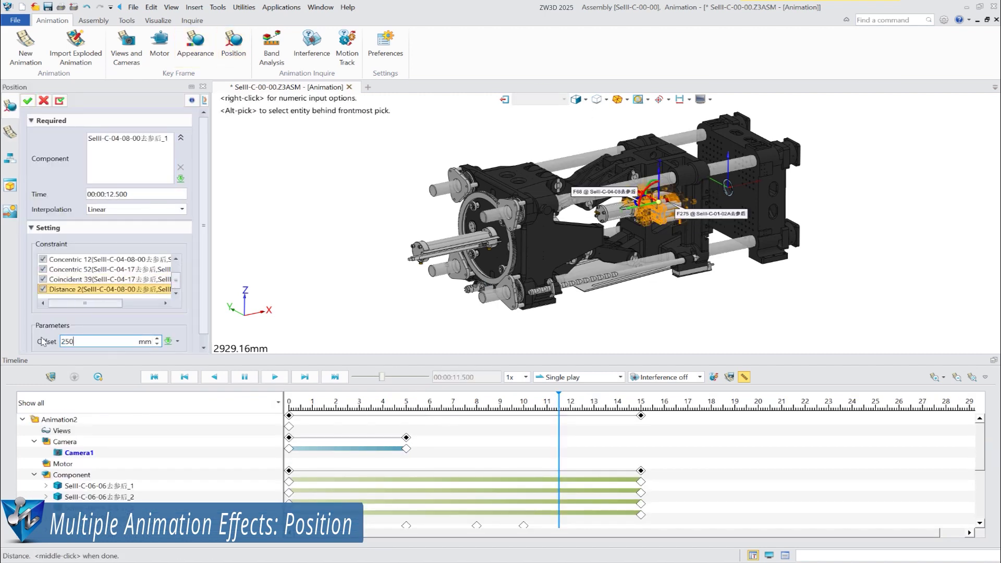
middle_click(368, 243)
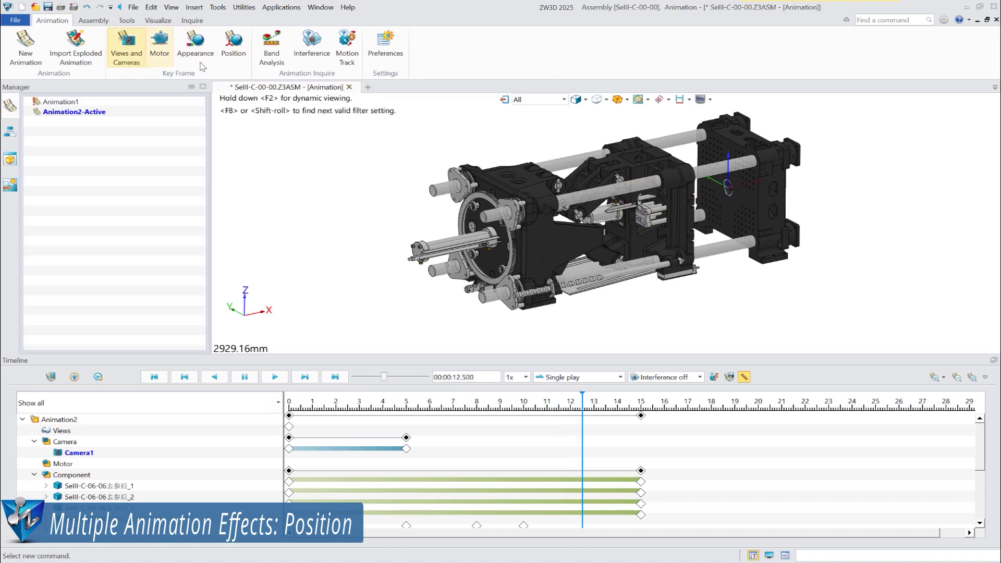
left_click(233, 43)
left_click(643, 221)
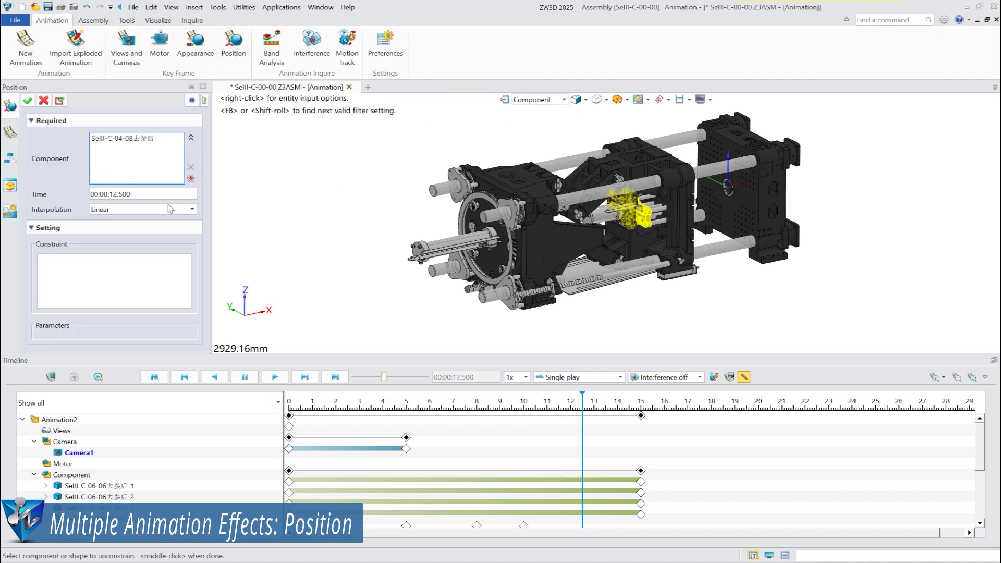
double_click(110, 195)
type("13.5")
left_click(106, 288)
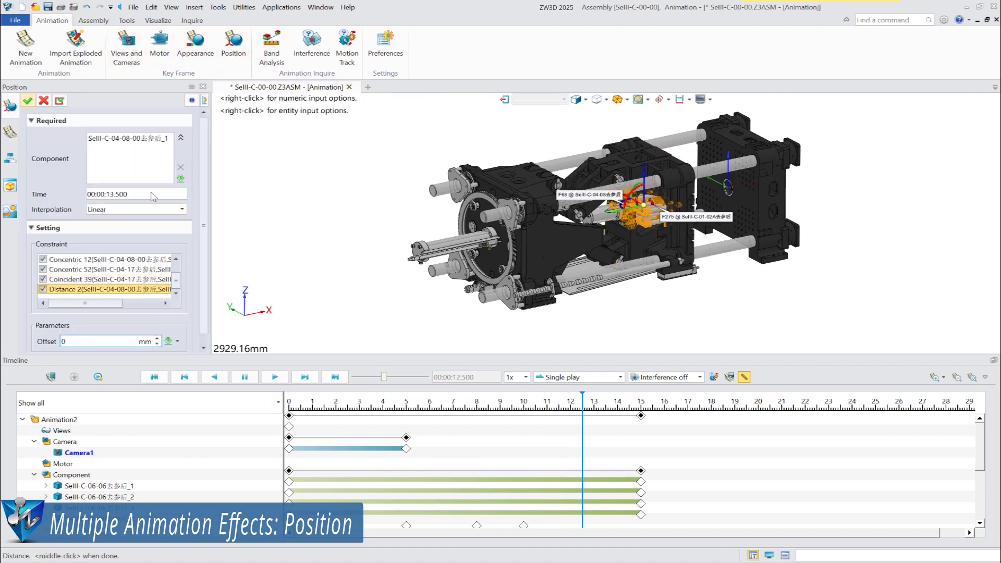
middle_click(280, 335)
scroll(528, 463, "down", 5)
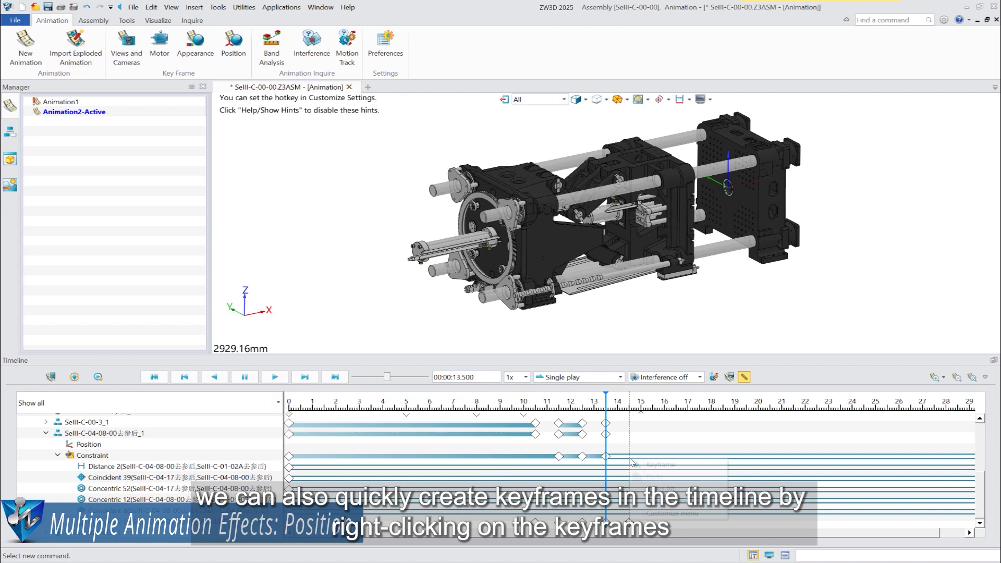
- Insert a 14.5 s keyframe on the Distance 2 track and modify its parameters
right_click(630, 462)
left_click(643, 467)
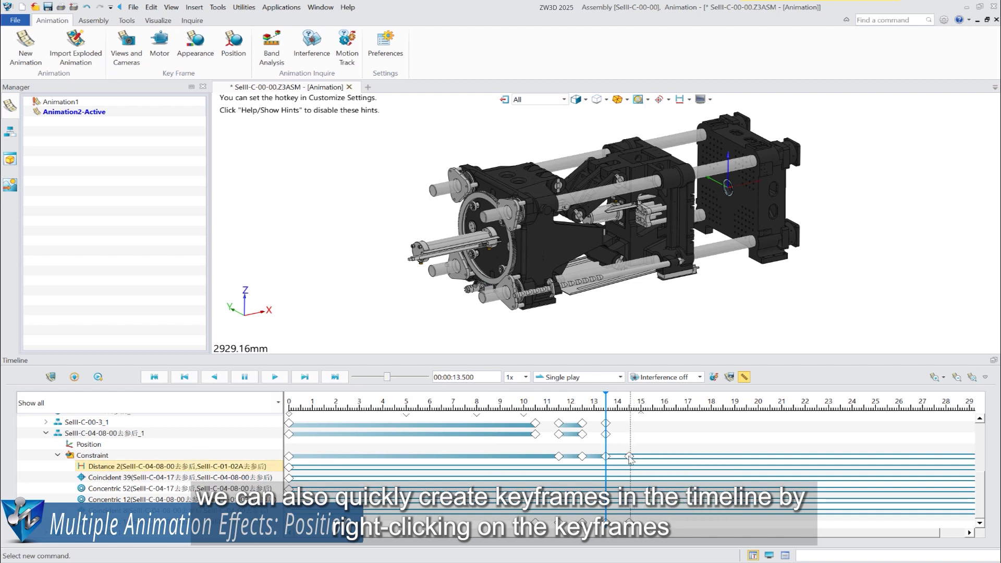
right_click(631, 457)
left_click(696, 334)
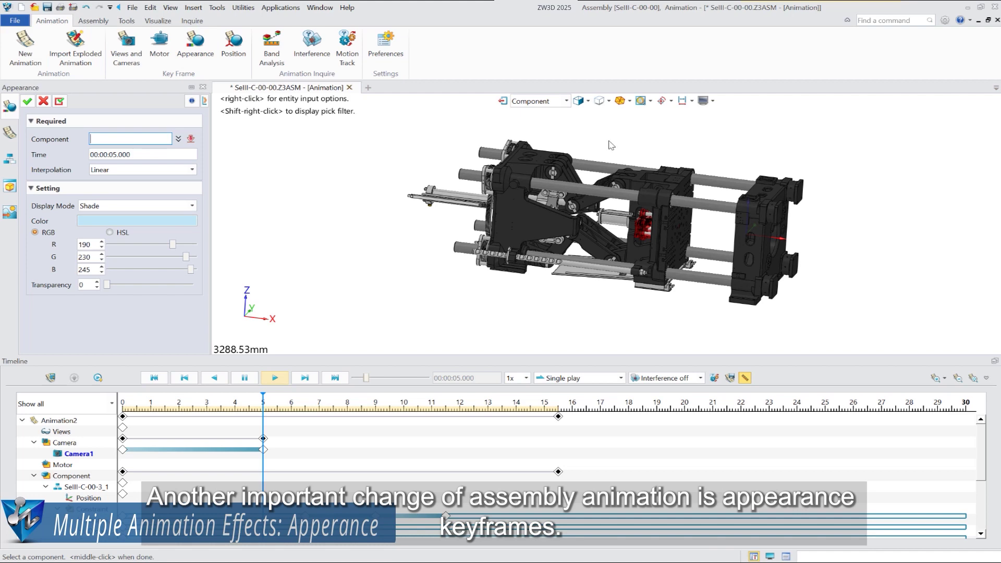
- Create an appearance keyframe for the two long columns
left_click(695, 208)
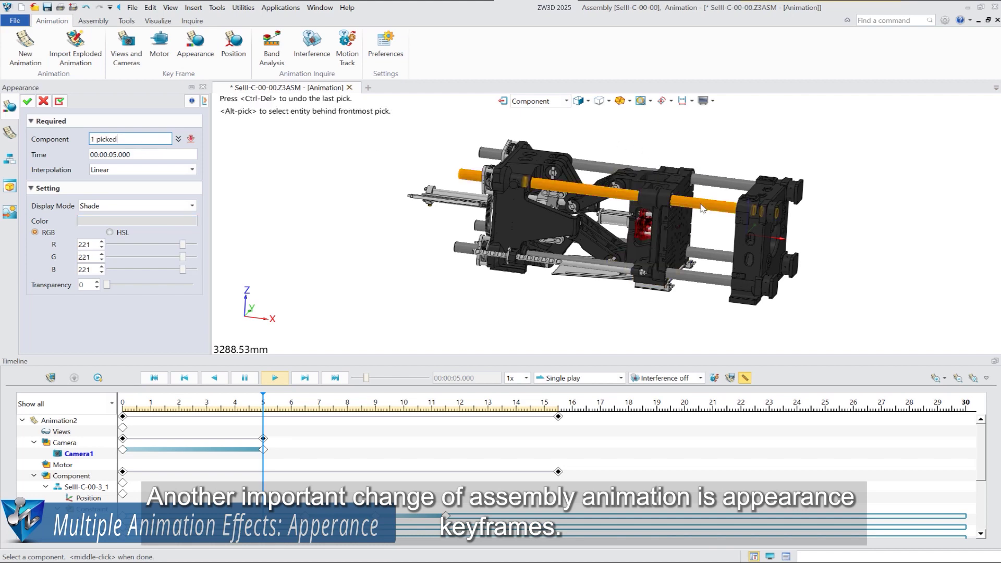
left_click(700, 281)
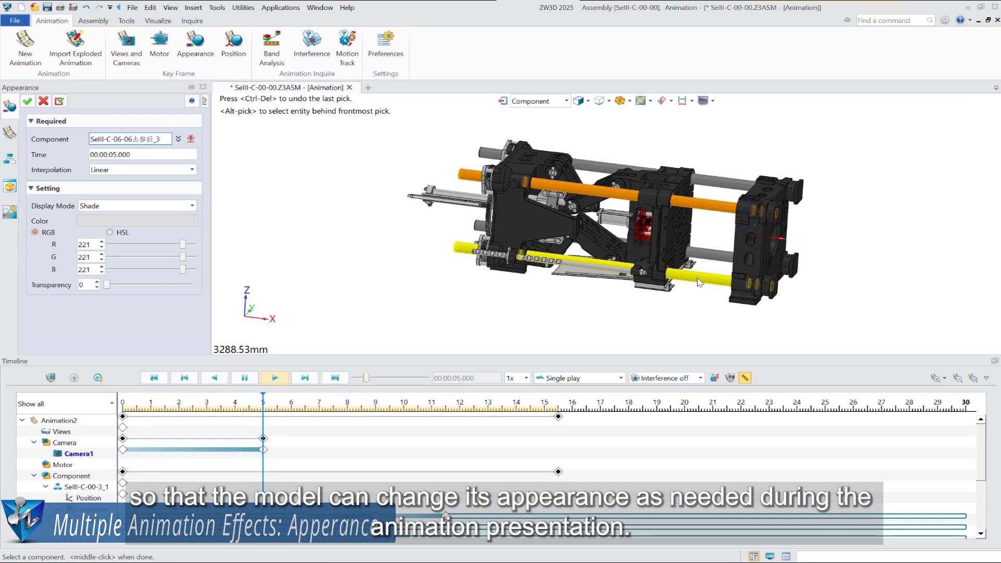
left_click(674, 276)
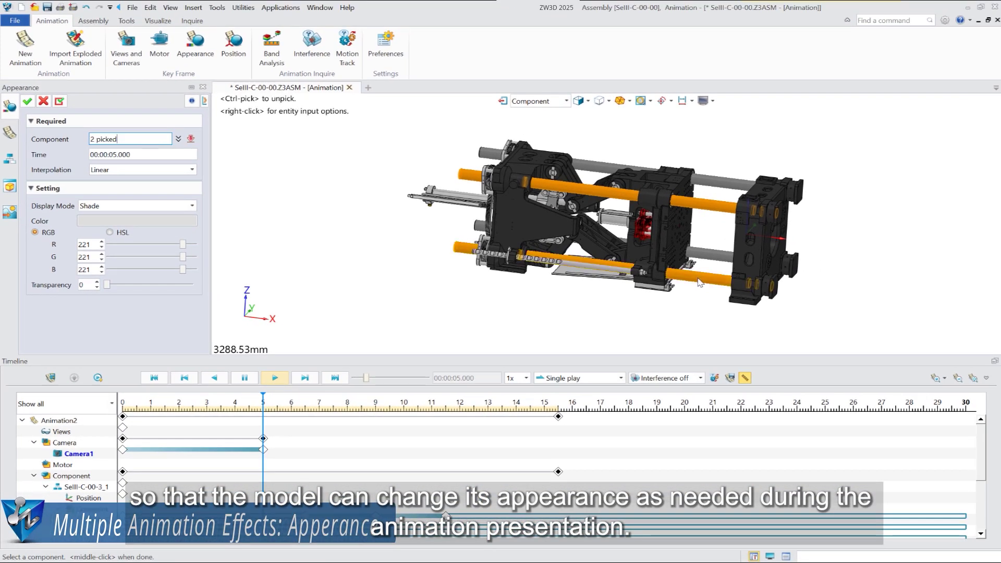
left_click(114, 154)
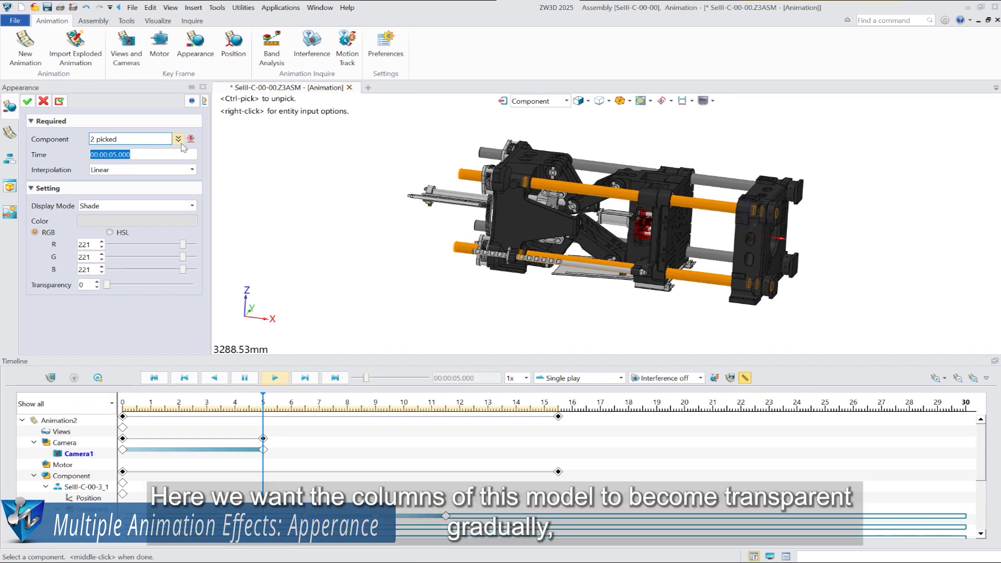
type("5.5")
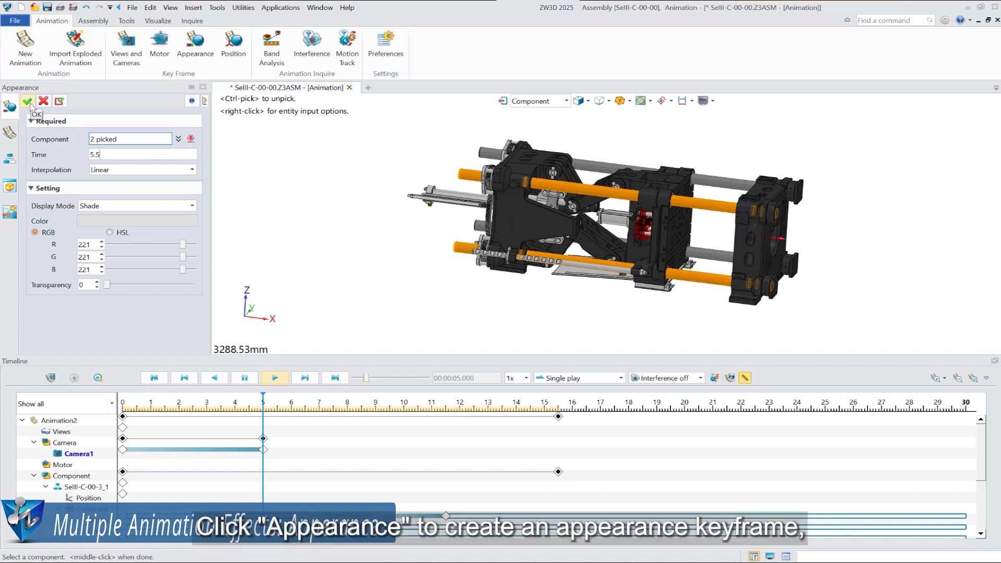
left_click(28, 102)
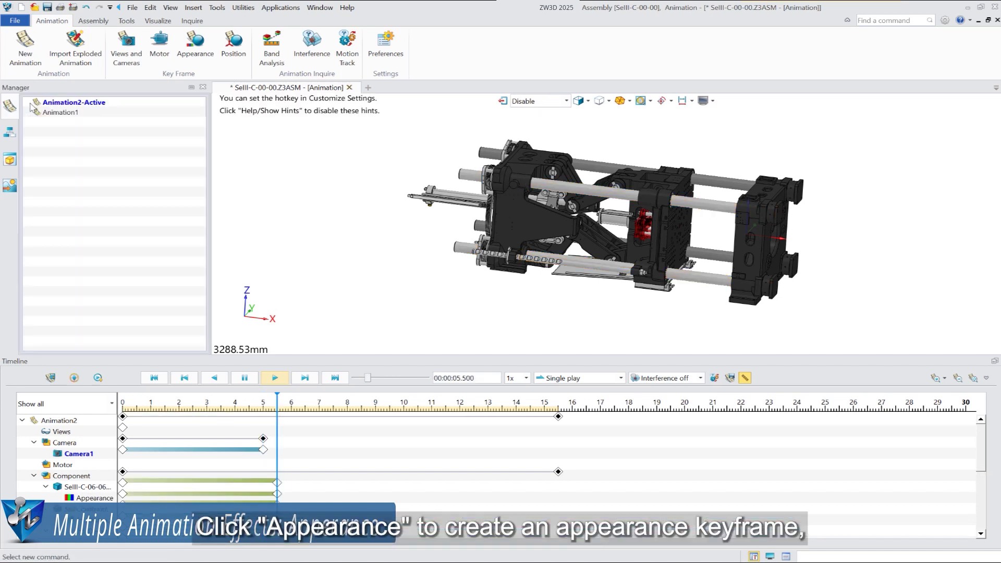
- Key the two rods at 15 s with transparency raised to 65
left_click(197, 44)
left_click(704, 203)
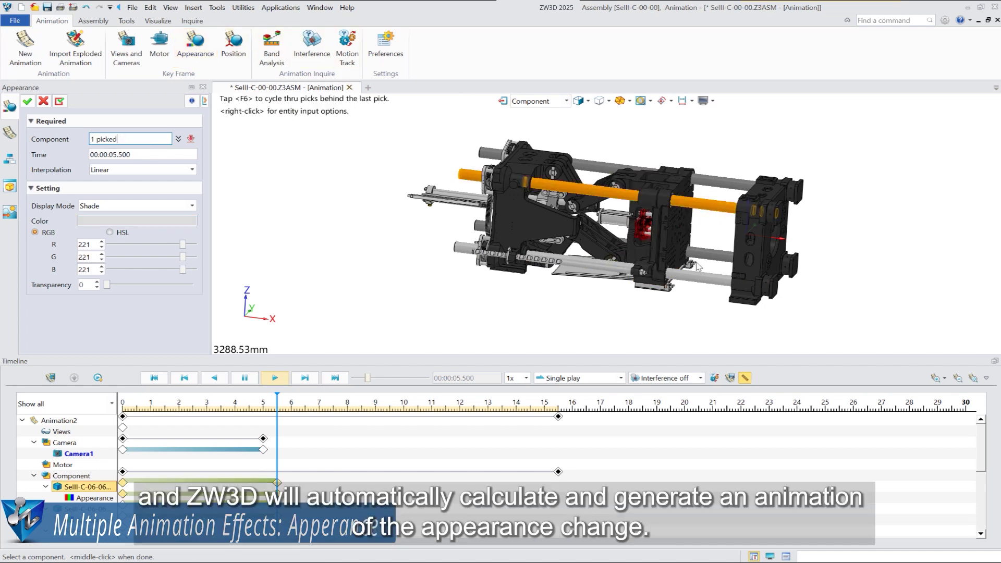
left_click(710, 287)
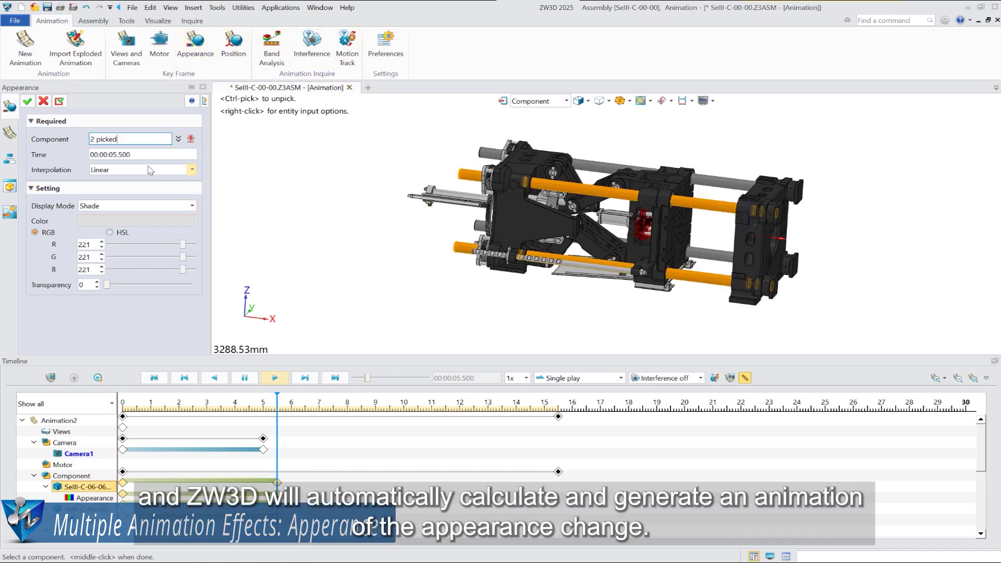
left_click_drag(153, 156, 65, 155)
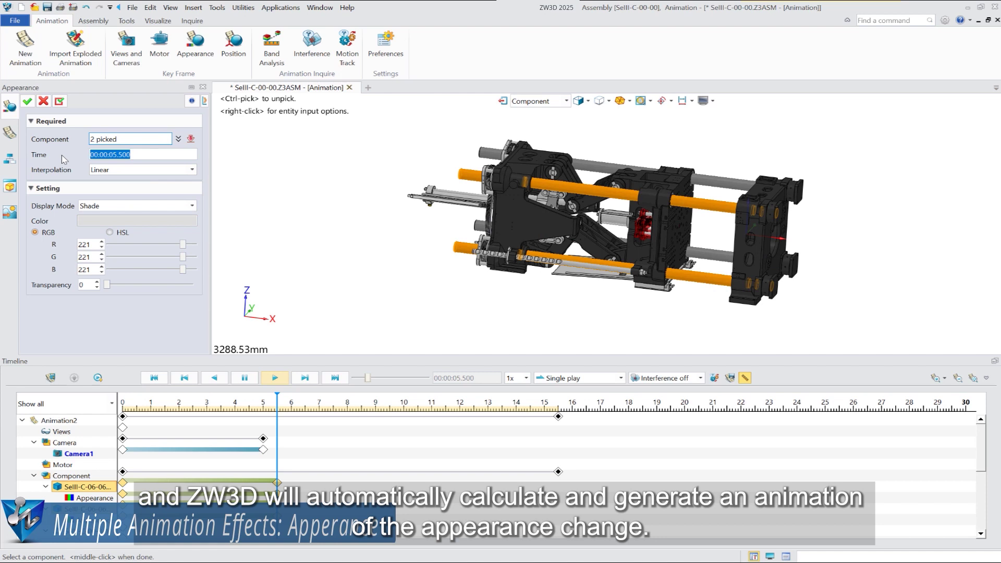
type("15")
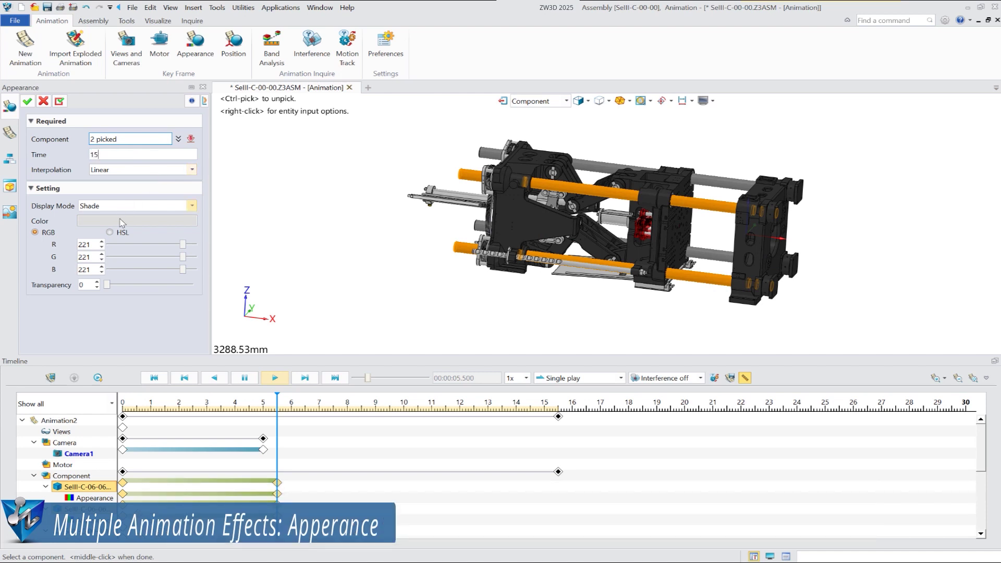
left_click_drag(108, 285, 172, 290)
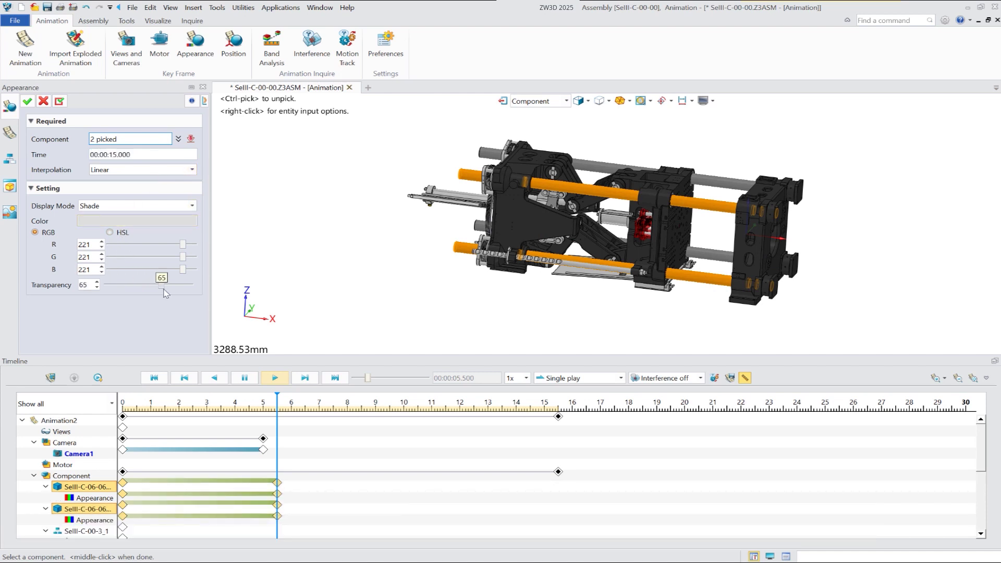
left_click(27, 101)
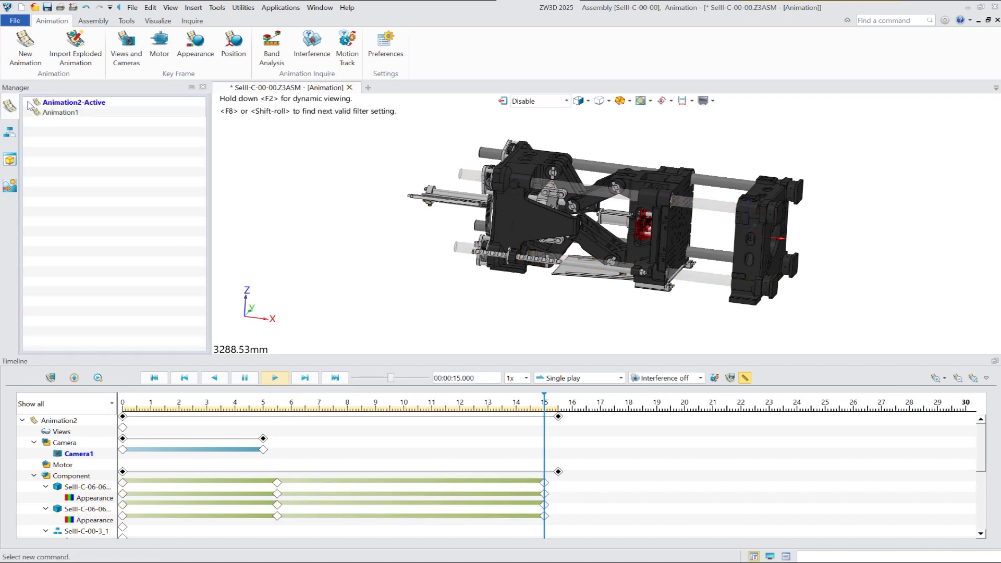
- Import Explode 1 at 15.5 s and calculate the animation
left_click(95, 63)
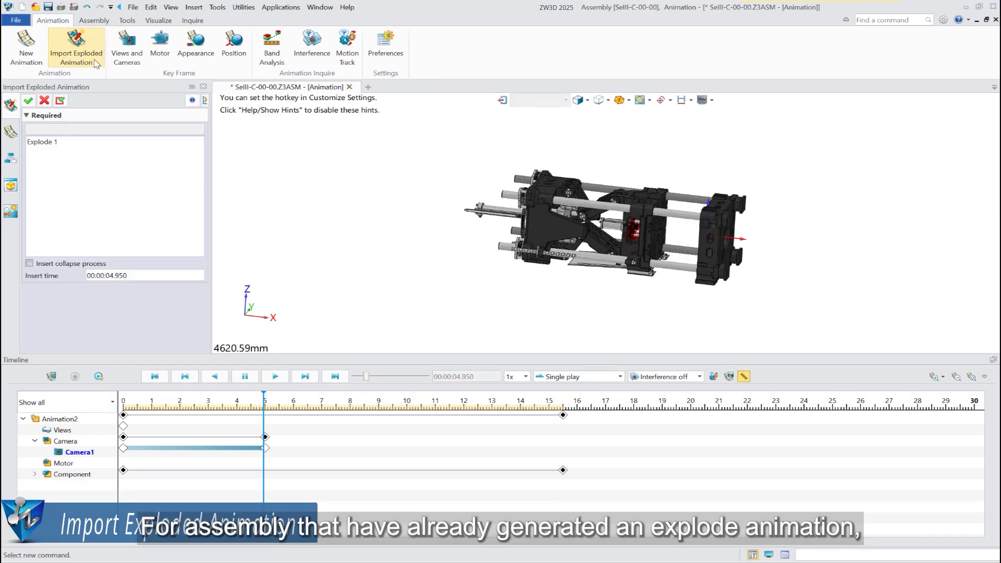
left_click(68, 145)
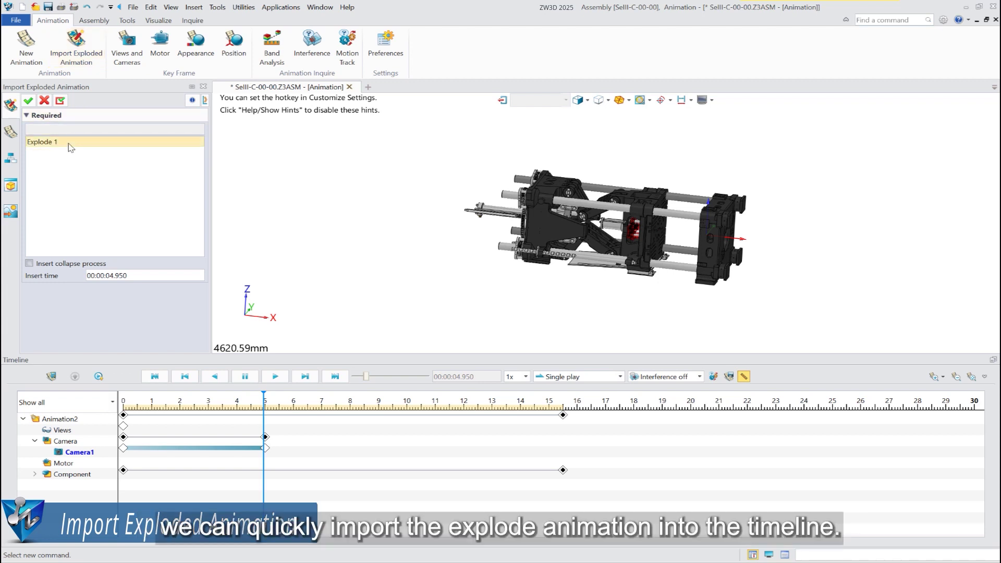
left_click(68, 145)
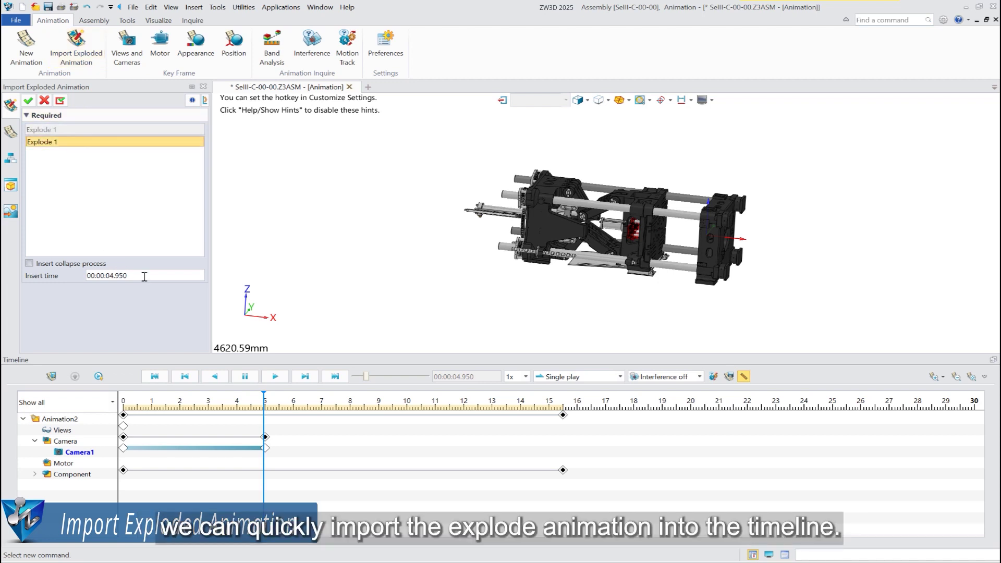
left_click_drag(144, 276, 58, 274)
type("15.5")
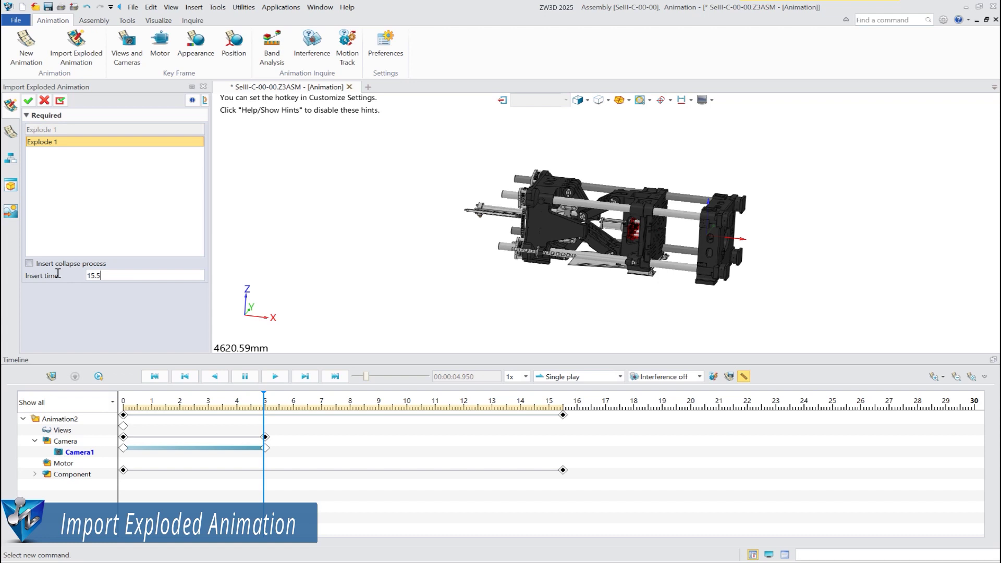
left_click(28, 100)
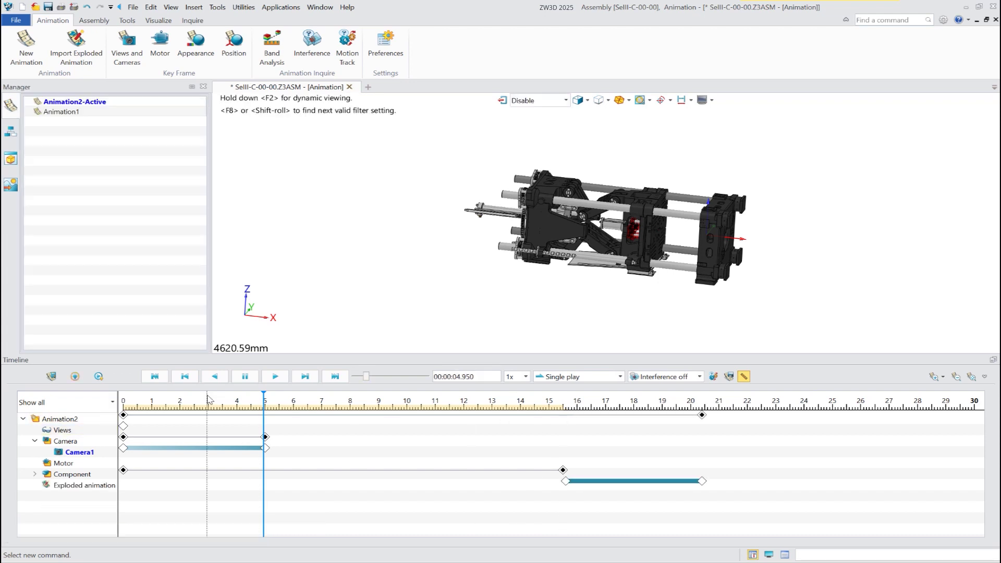
left_click(52, 378)
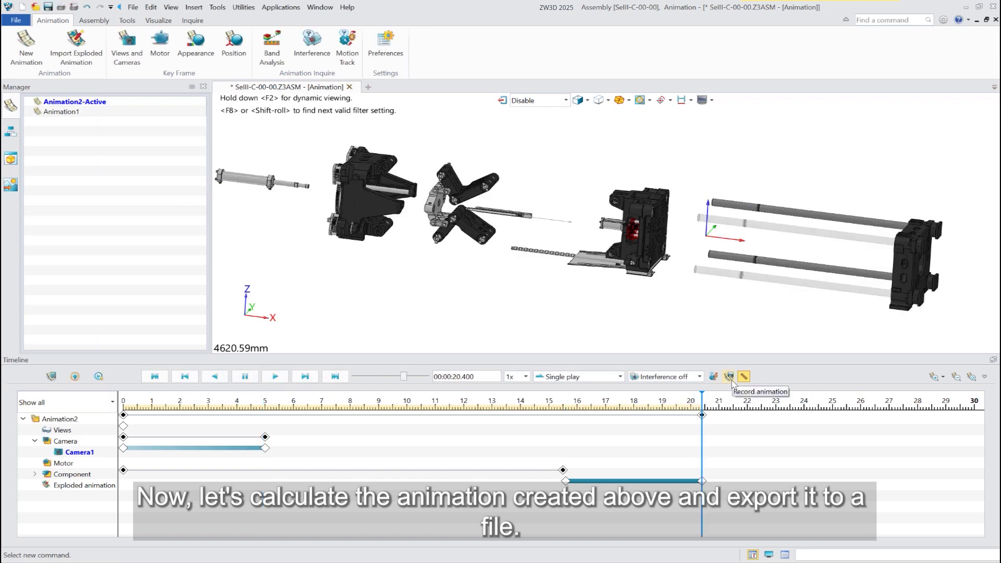
- Record the animation as MP4 file Animation2_001.mp4
left_click(732, 382)
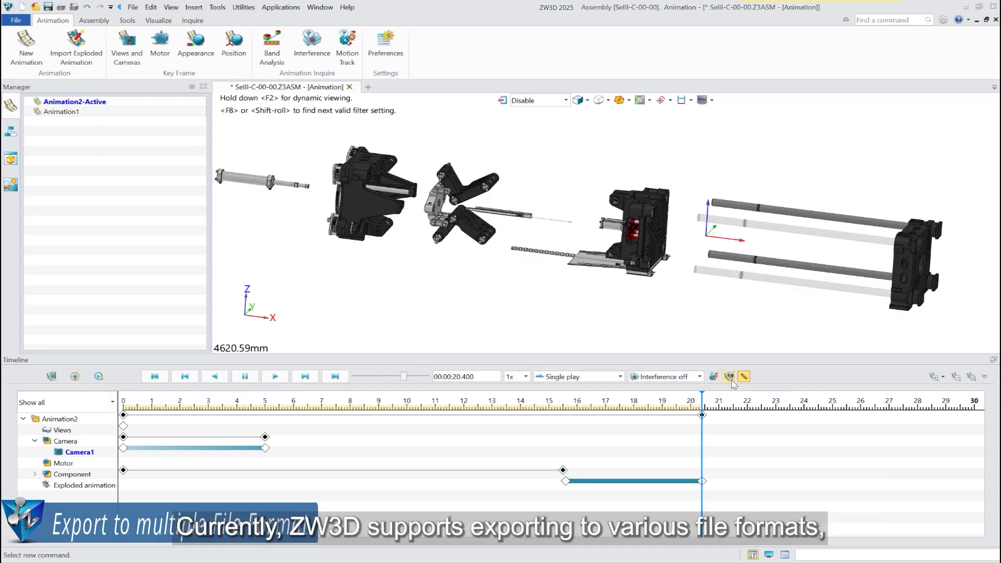
left_click(854, 403)
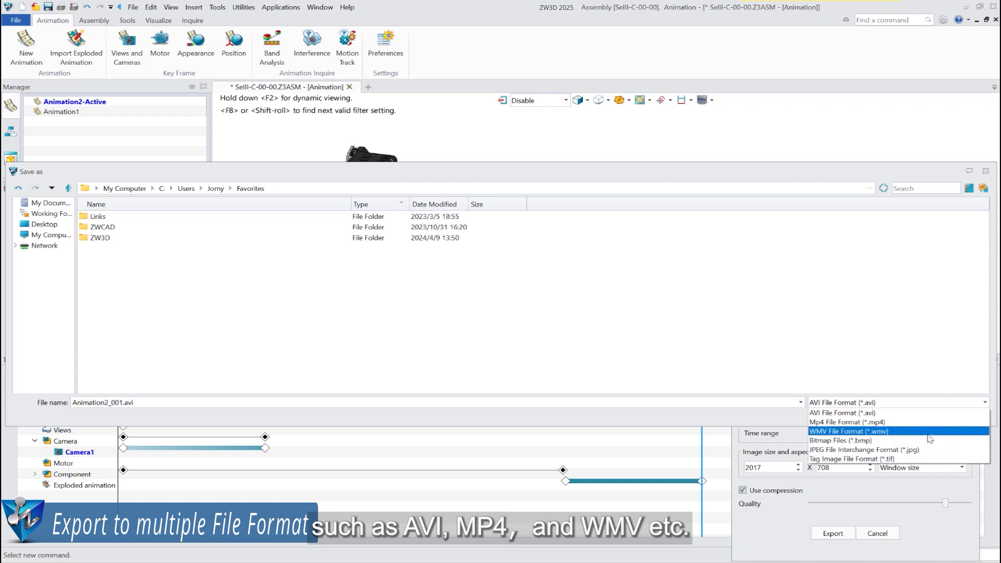
left_click(929, 425)
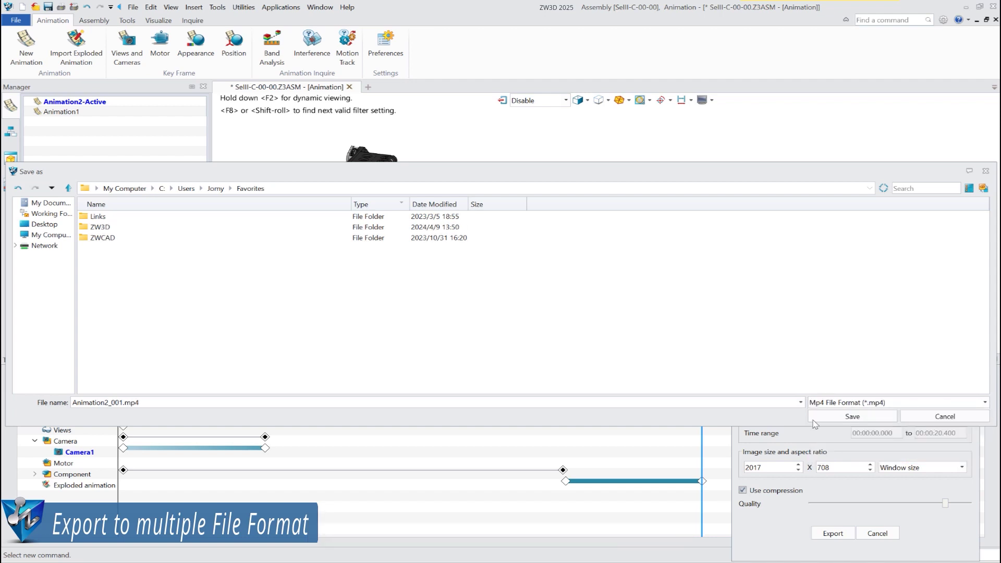
left_click(844, 420)
left_click_drag(834, 368, 589, 210)
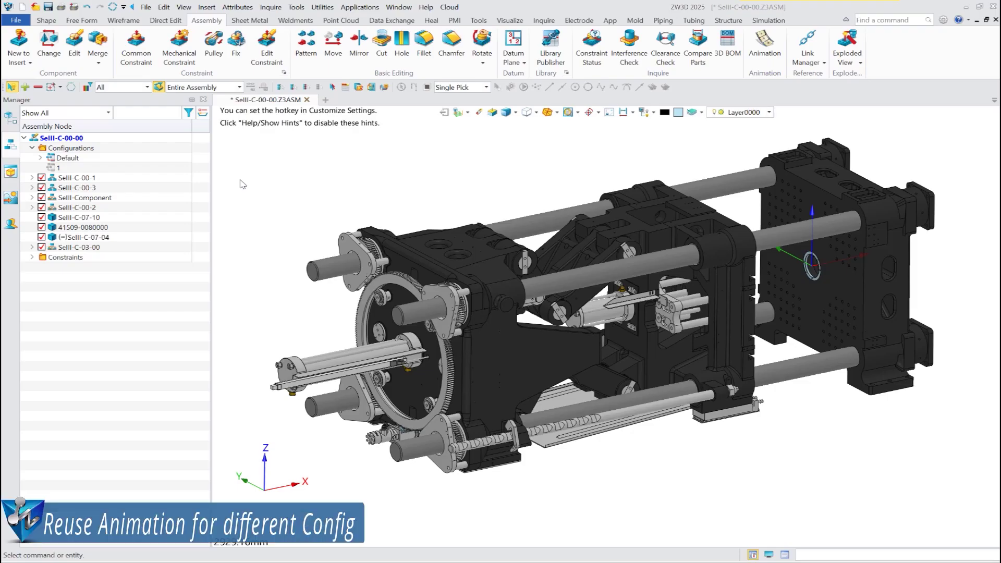
- In configuration 1, reuse Animation2 as Animation2-1 and set it to the current configuration
double_click(57, 170)
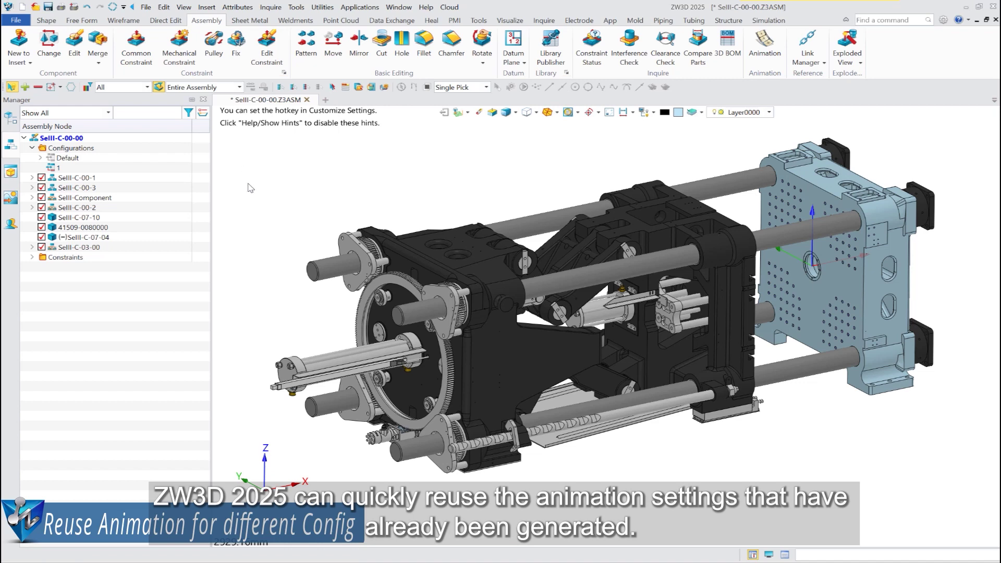
left_click(773, 57)
right_click(69, 103)
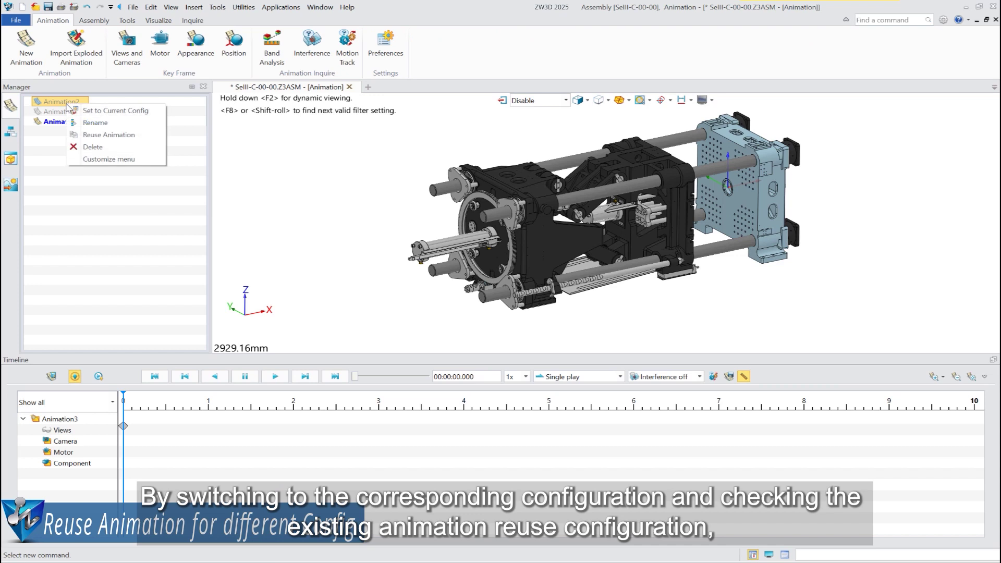
left_click(109, 134)
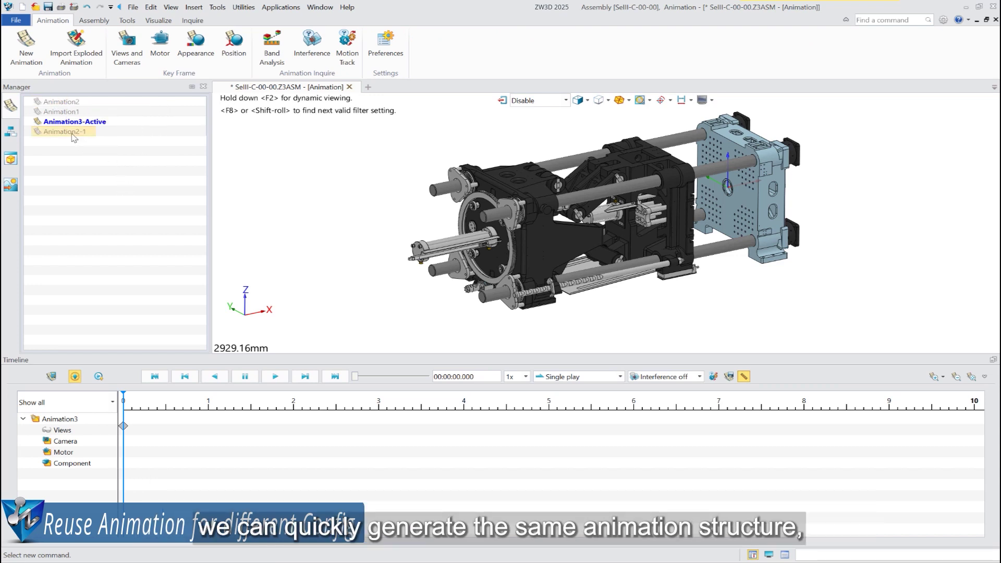
right_click(67, 134)
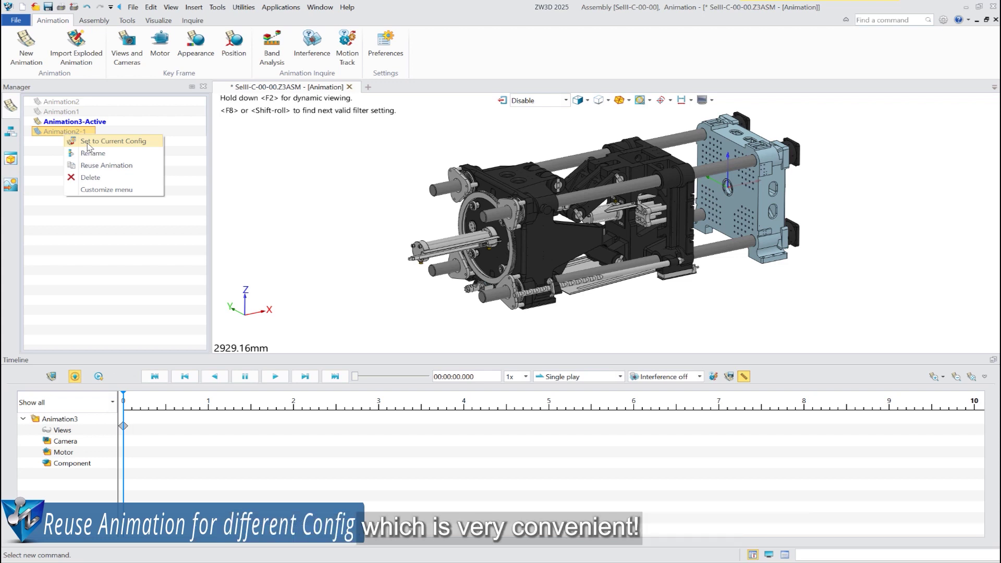
left_click(87, 143)
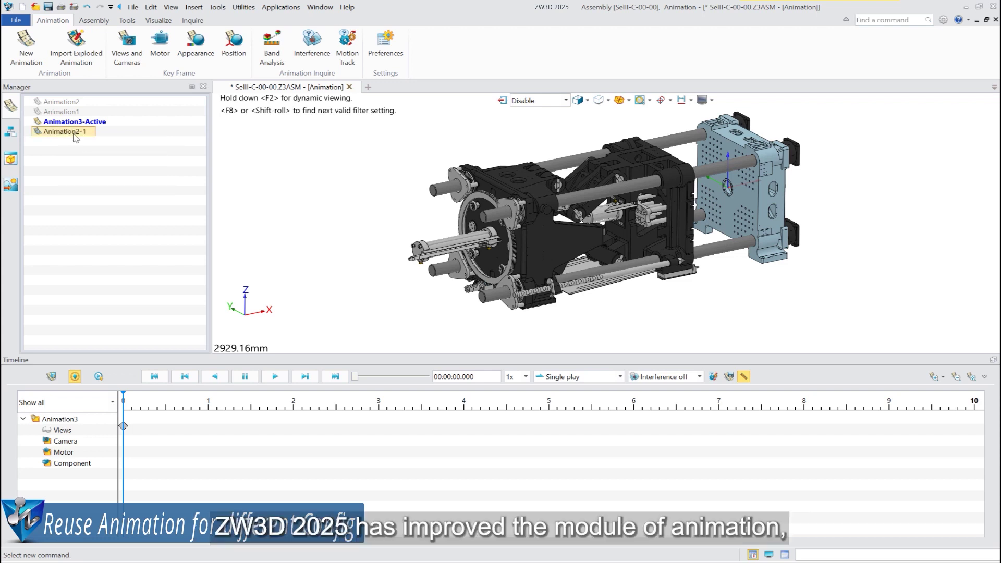